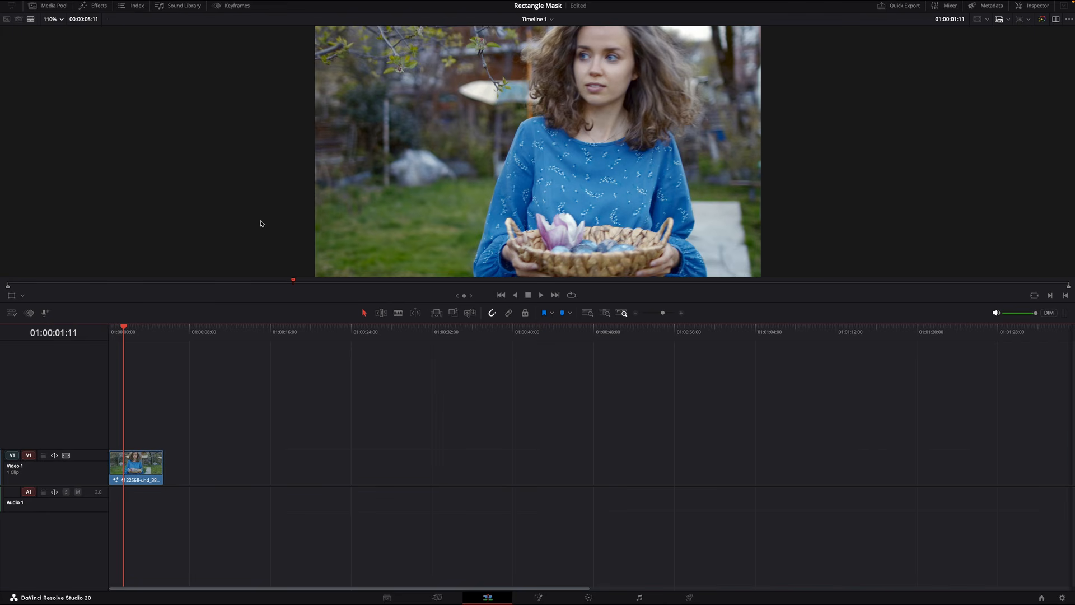
Open the selected Video 1 timeline clip for compositing on the Fusion page
{"action": "key", "text": "shift+5"}
{"action": "left_click", "coordinate": [142, 463]}
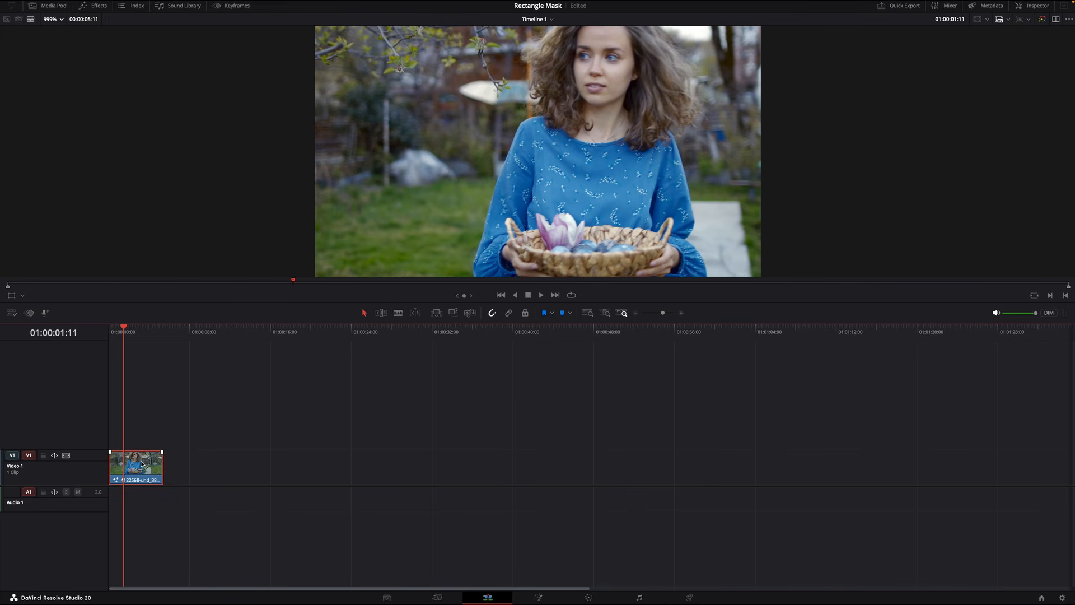
{"action": "left_click", "coordinate": [540, 596]}
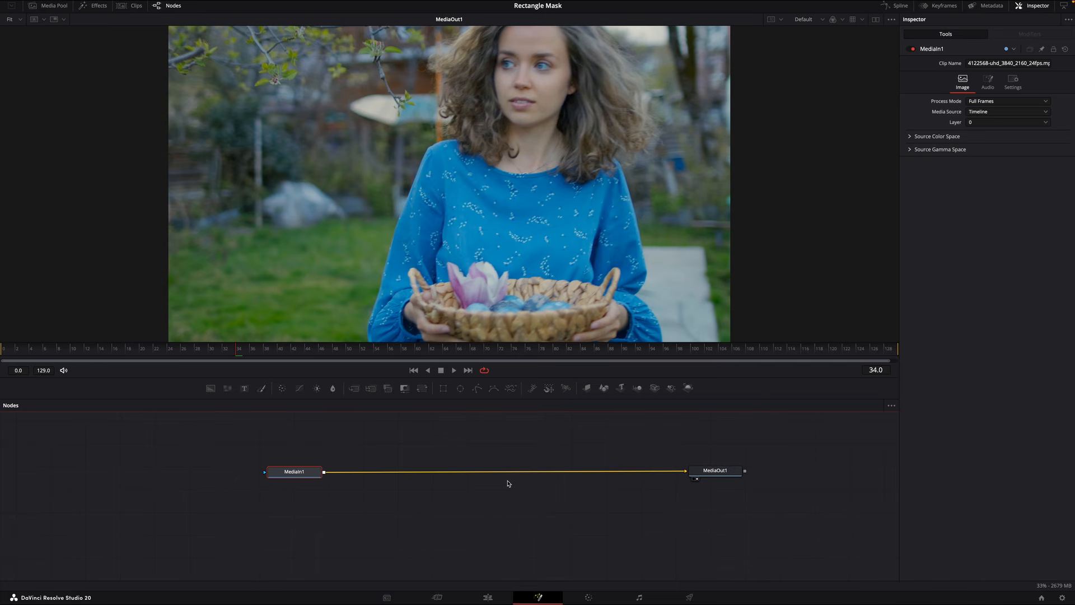
Add a Blur node after MediaIn1 and raise its blur size to 27.6
{"action": "left_click", "coordinate": [305, 477]}
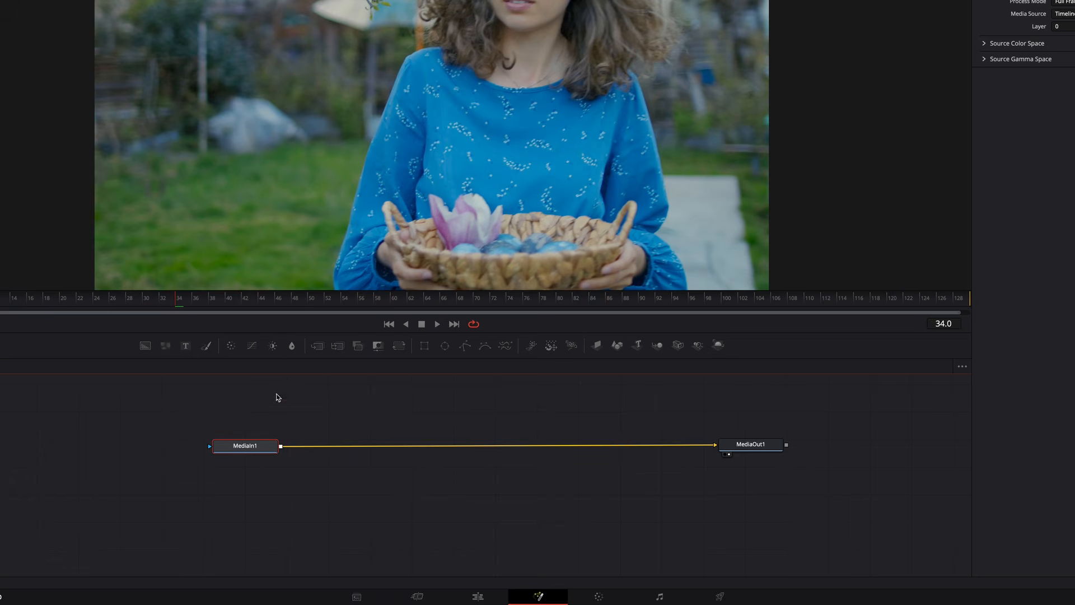
{"action": "left_click", "coordinate": [291, 346]}
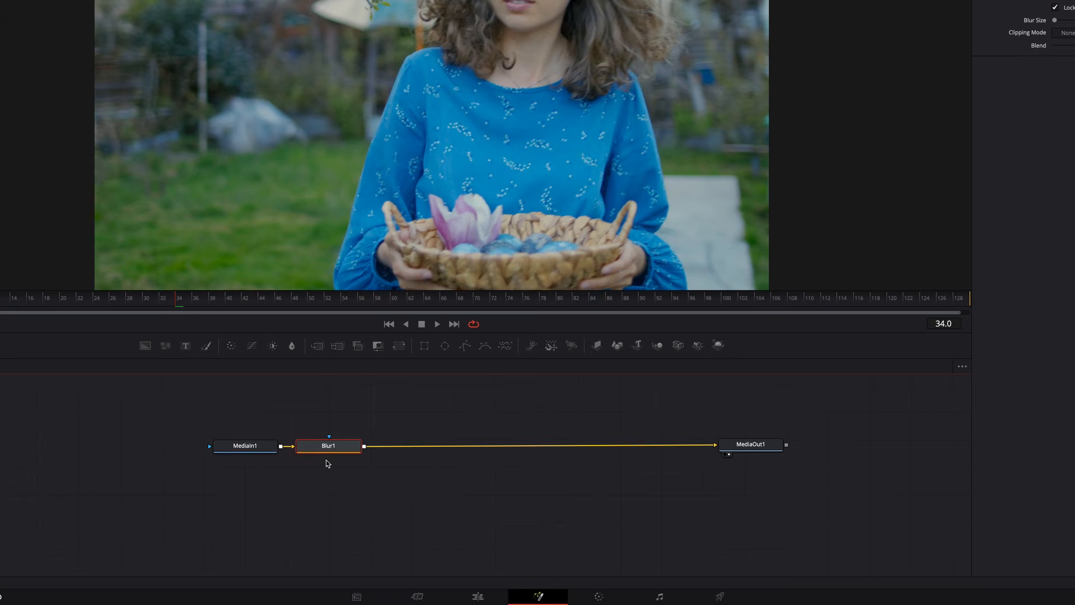
{"action": "mouse_move", "coordinate": [333, 450]}
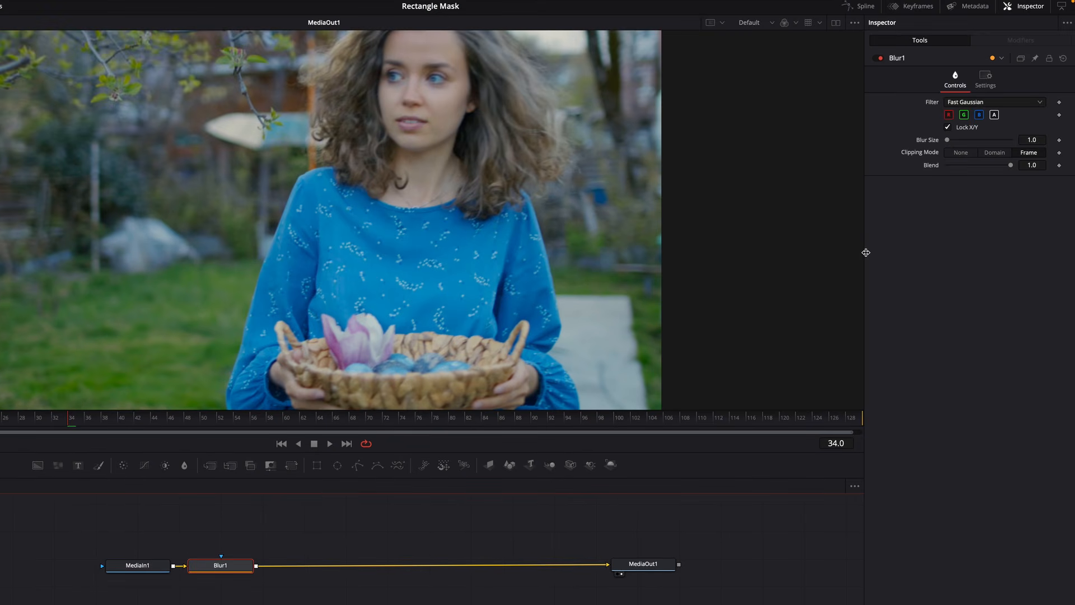
{"action": "left_click_drag", "start_coordinate": [948, 140], "coordinate": [966, 143]}
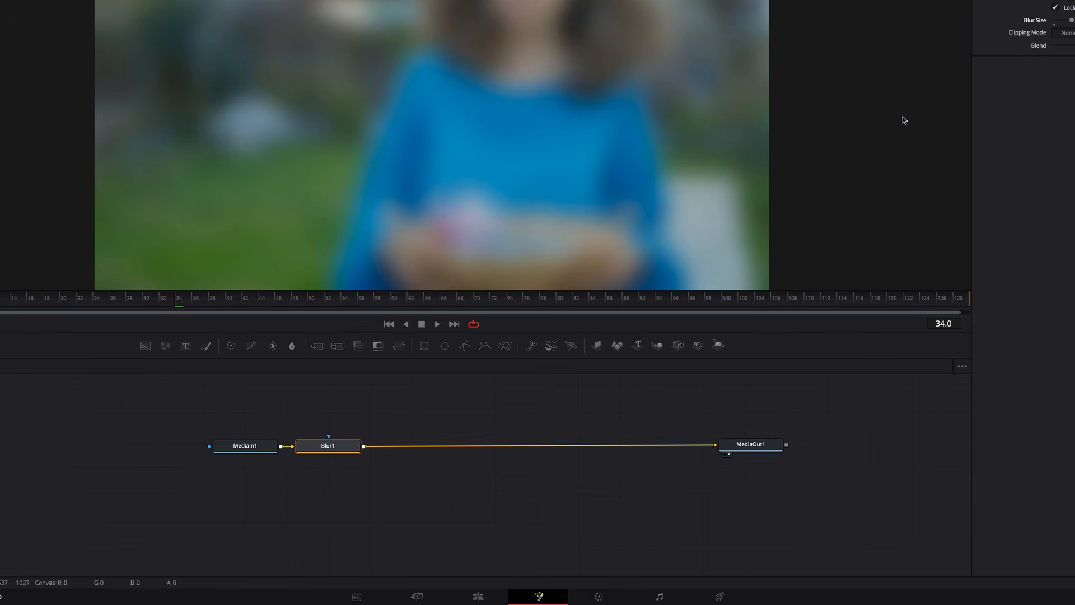
Mask Blur1 with a Rectangle node positioned over the woman's head, 0.417 wide and 0.677 high
{"action": "left_click_drag", "start_coordinate": [424, 347], "coordinate": [328, 437]}
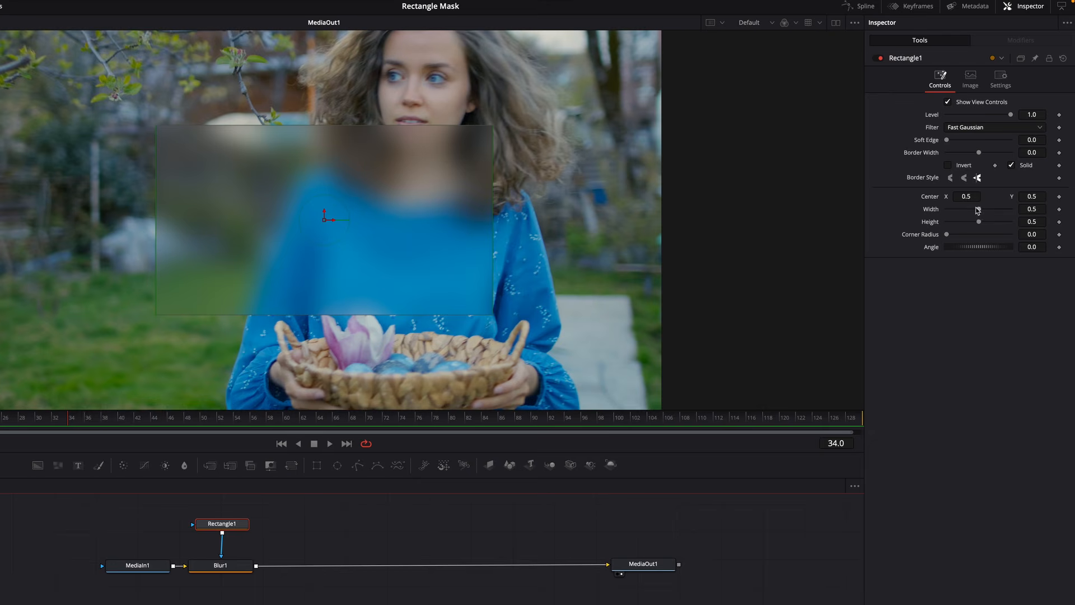
{"action": "left_click_drag", "start_coordinate": [980, 209], "coordinate": [370, 199]}
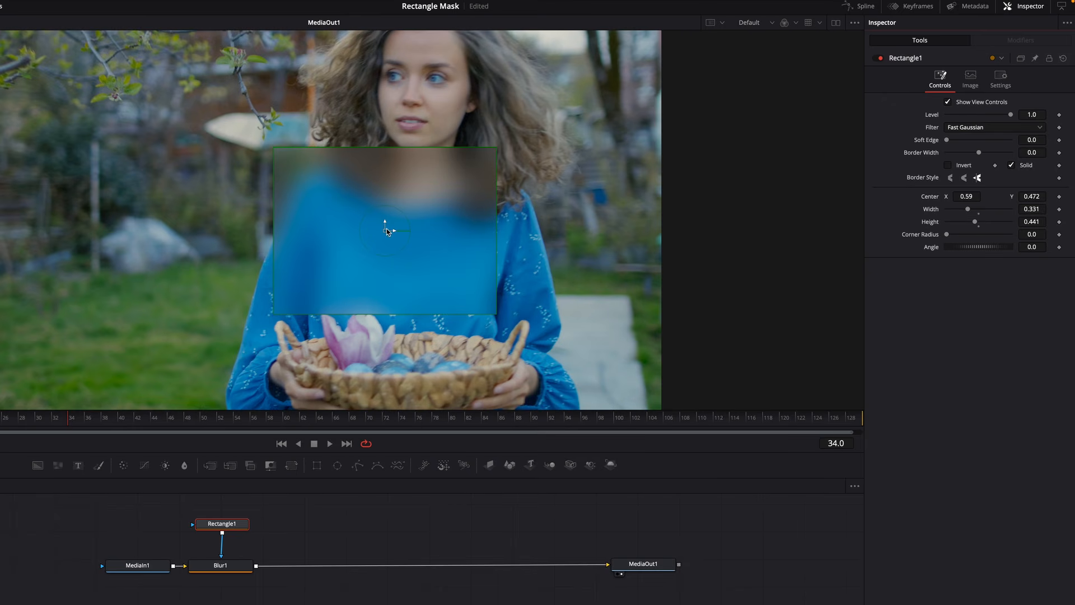
{"action": "left_click_drag", "start_coordinate": [384, 229], "coordinate": [429, 110]}
{"action": "left_click_drag", "start_coordinate": [968, 210], "coordinate": [993, 224]}
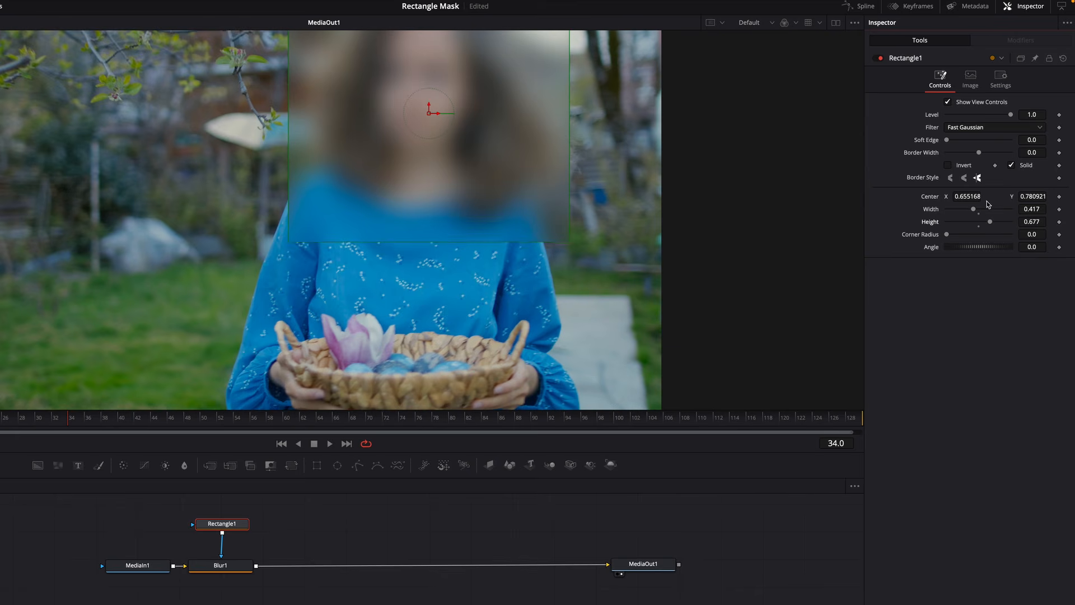
{"action": "left_click_drag", "start_coordinate": [429, 111], "coordinate": [432, 125]}
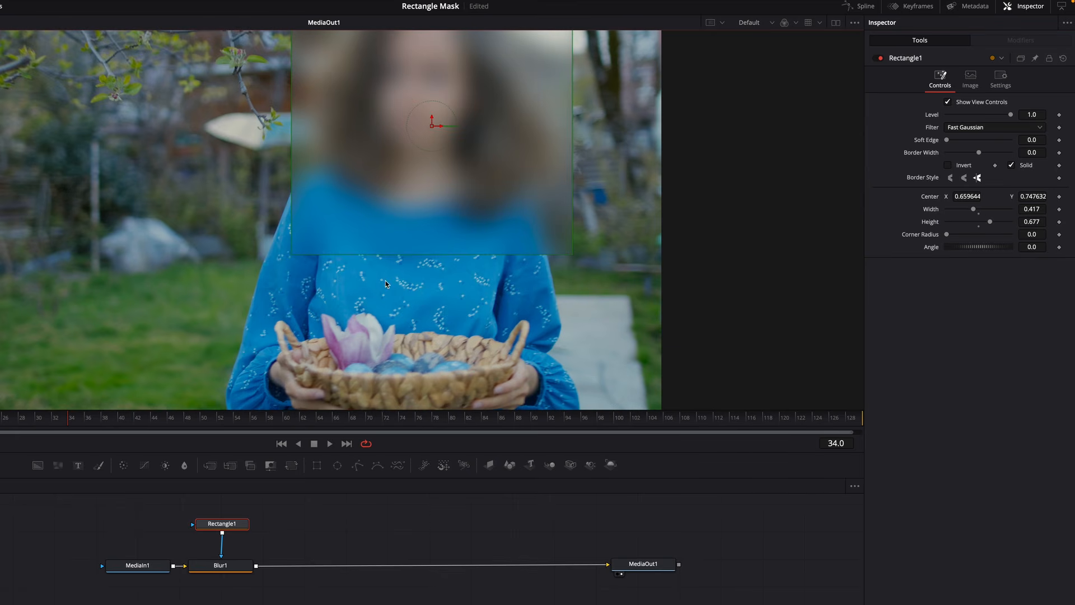
Set the rectangle mask's soft edge to 0.1071, save the project, and try Invert before switching it back off
{"action": "left_click_drag", "start_coordinate": [947, 140], "coordinate": [980, 150]}
{"action": "key", "text": "ctrl+s"}
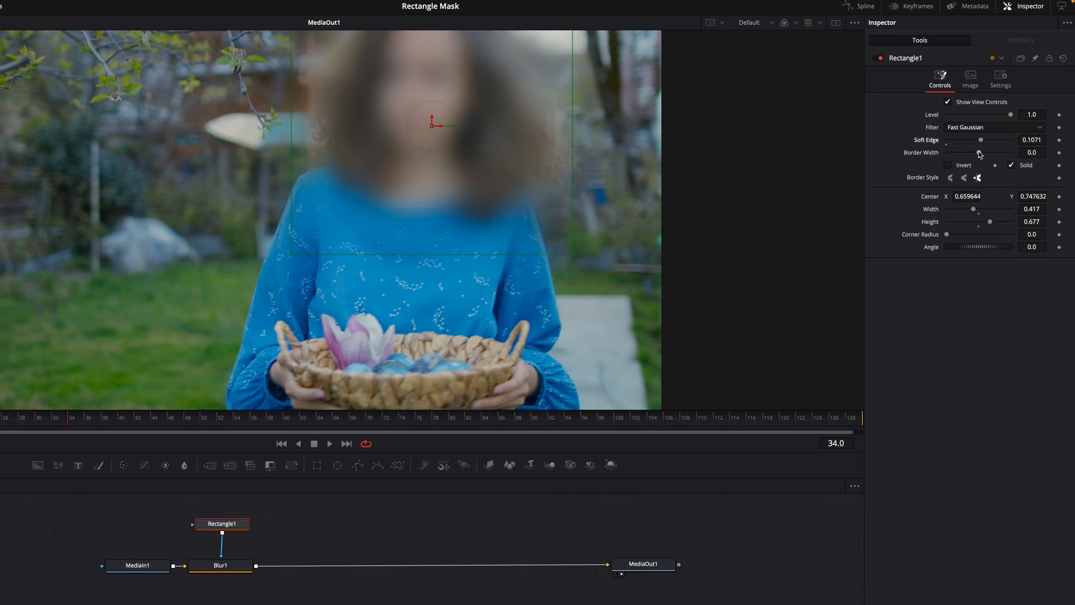
{"action": "left_click", "coordinate": [947, 166]}
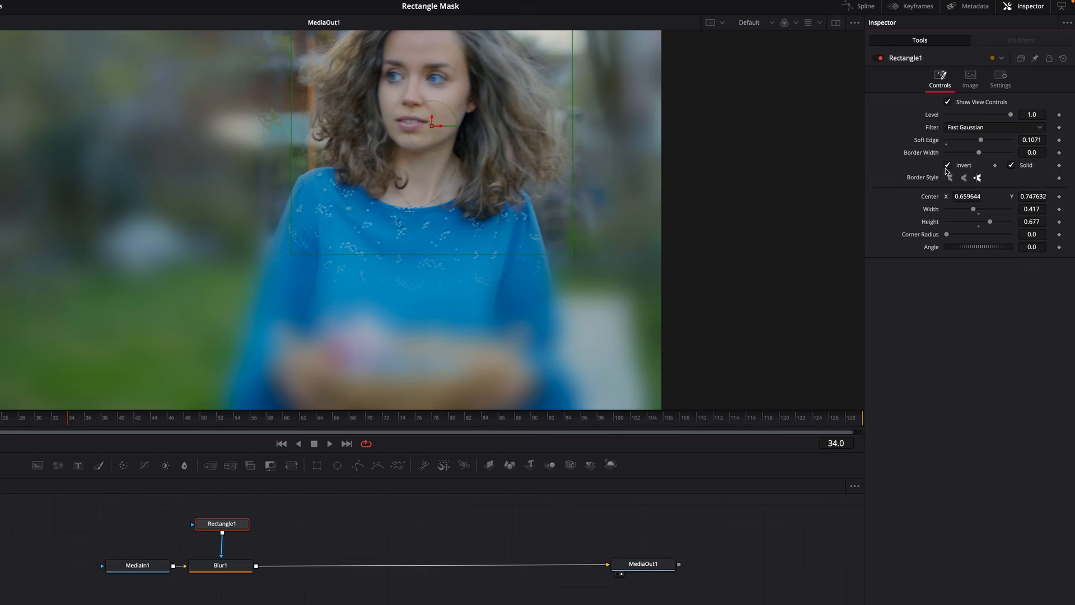
{"action": "left_click", "coordinate": [946, 168]}
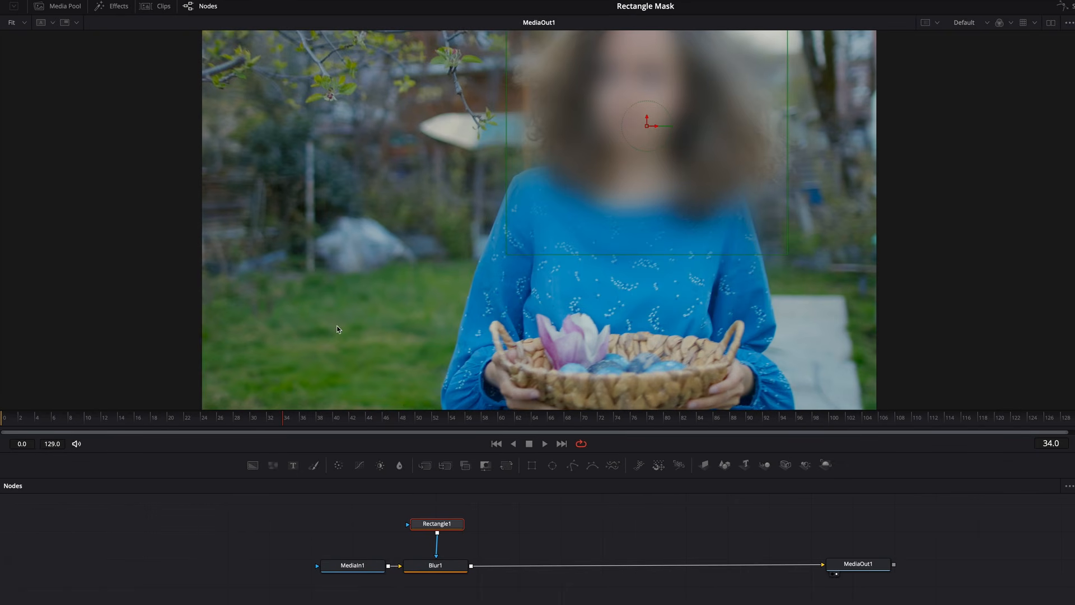
Keyframe the rectangle's center at frame 0 and shift its center X in the early frames to follow the face
{"action": "left_click_drag", "start_coordinate": [285, 417], "coordinate": [3, 417]}
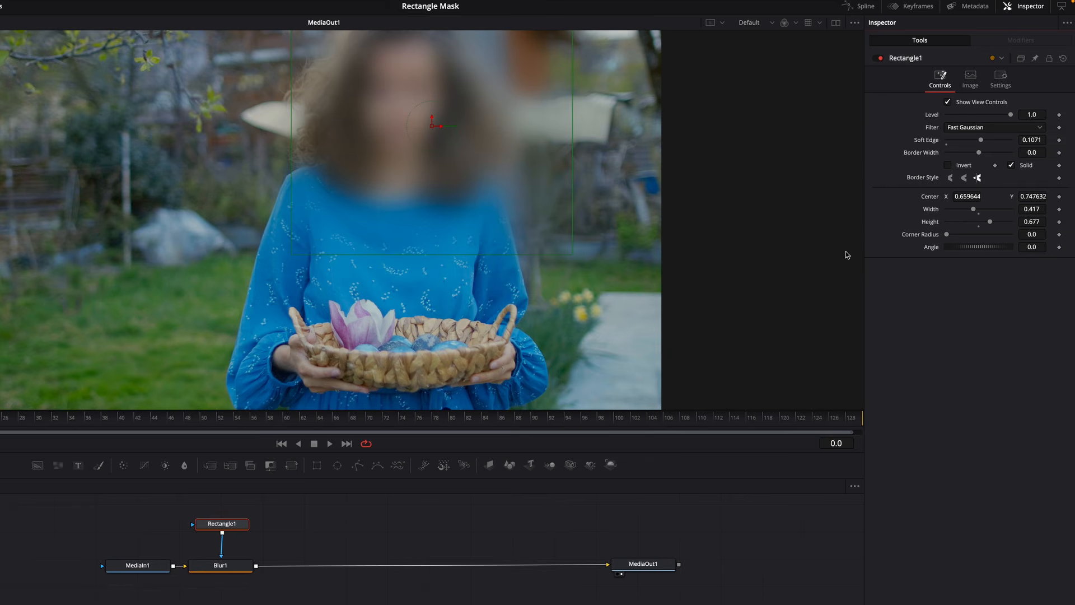
{"action": "left_click", "coordinate": [1059, 196]}
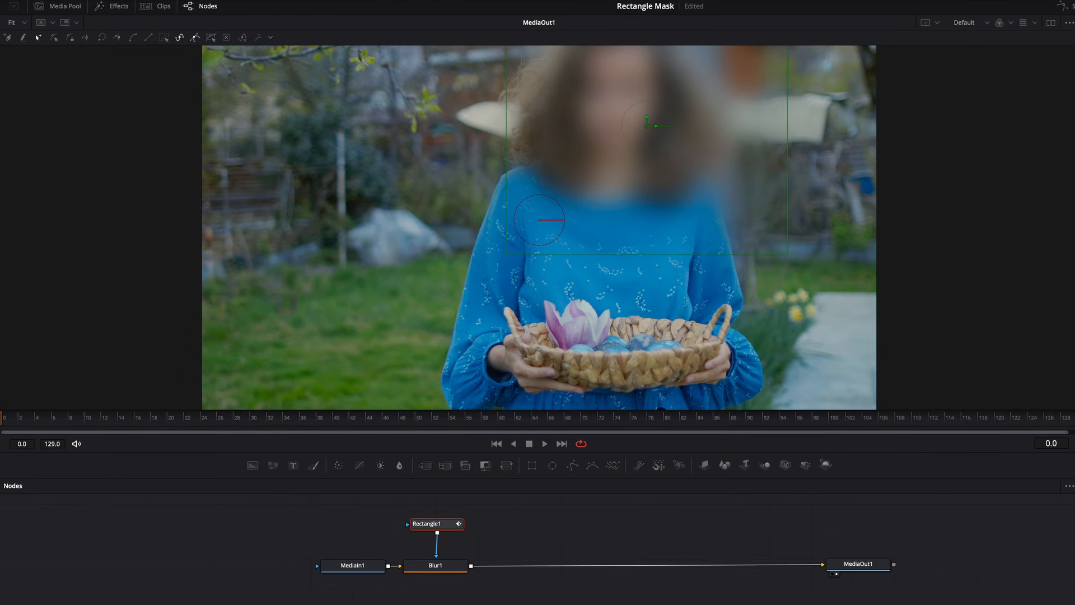
{"action": "left_click_drag", "start_coordinate": [6, 426], "coordinate": [70, 436]}
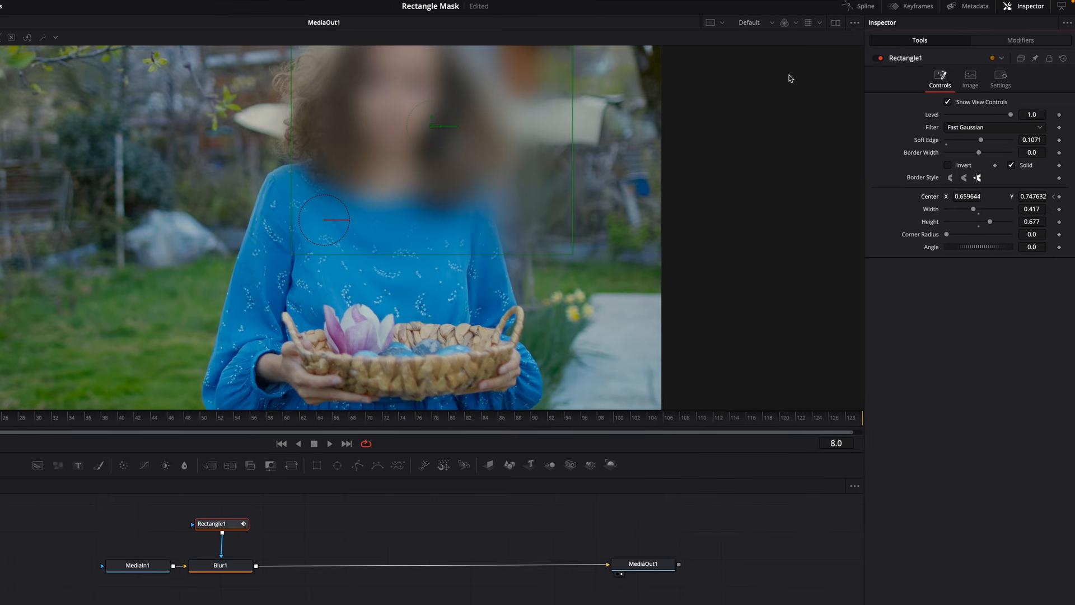
{"action": "left_click_drag", "start_coordinate": [969, 196], "coordinate": [936, 196]}
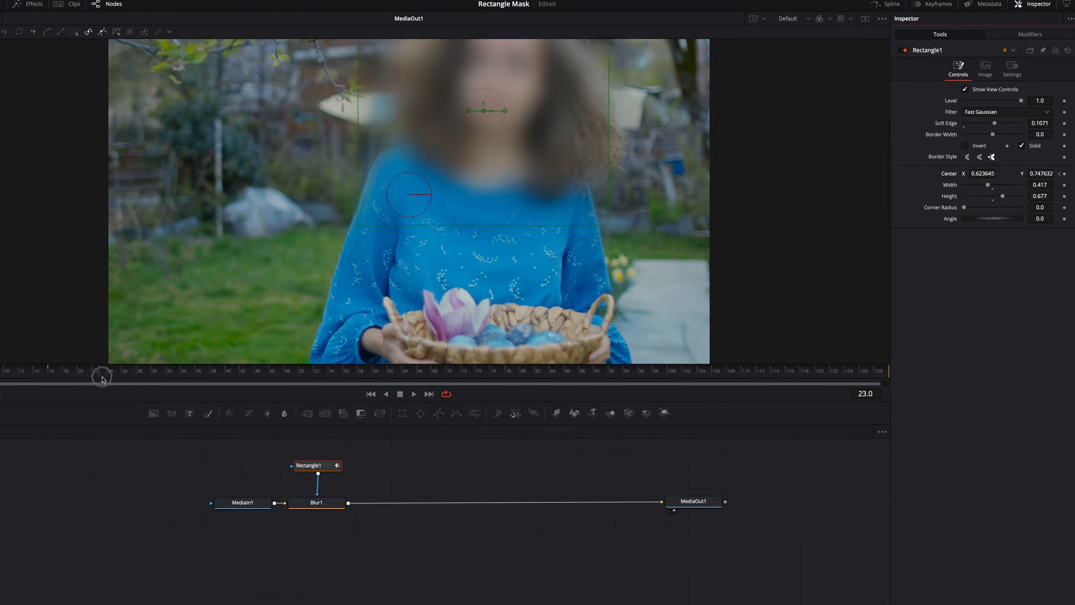
Keyframe the mask's center X through the end of the clip to track the face, widening the mask to 0.457, and play it back
{"action": "left_click_drag", "start_coordinate": [971, 173], "coordinate": [1001, 173]}
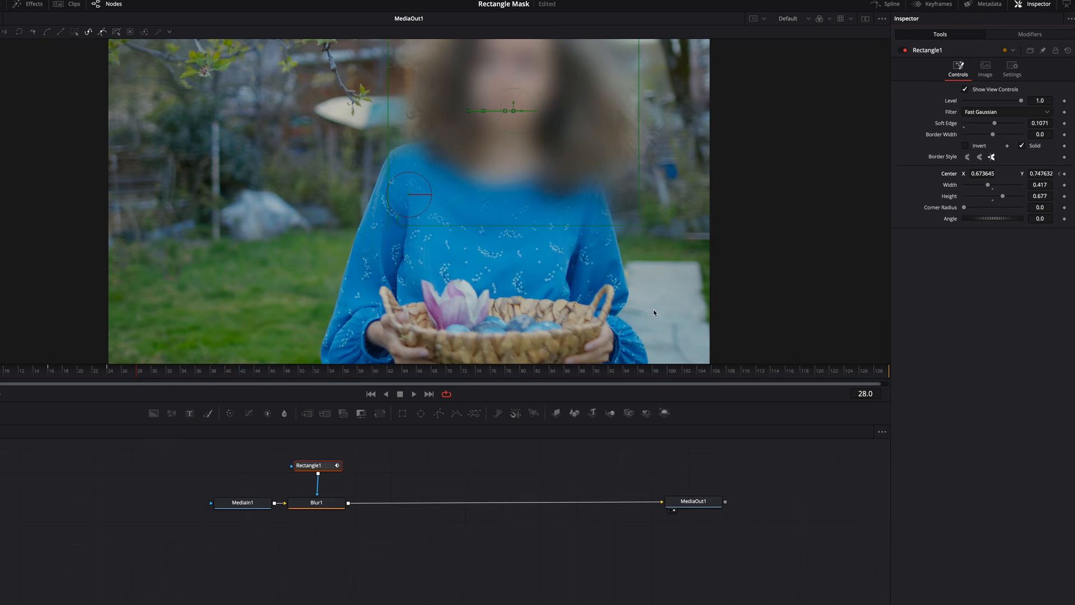
{"action": "left_click_drag", "start_coordinate": [983, 174], "coordinate": [988, 183]}
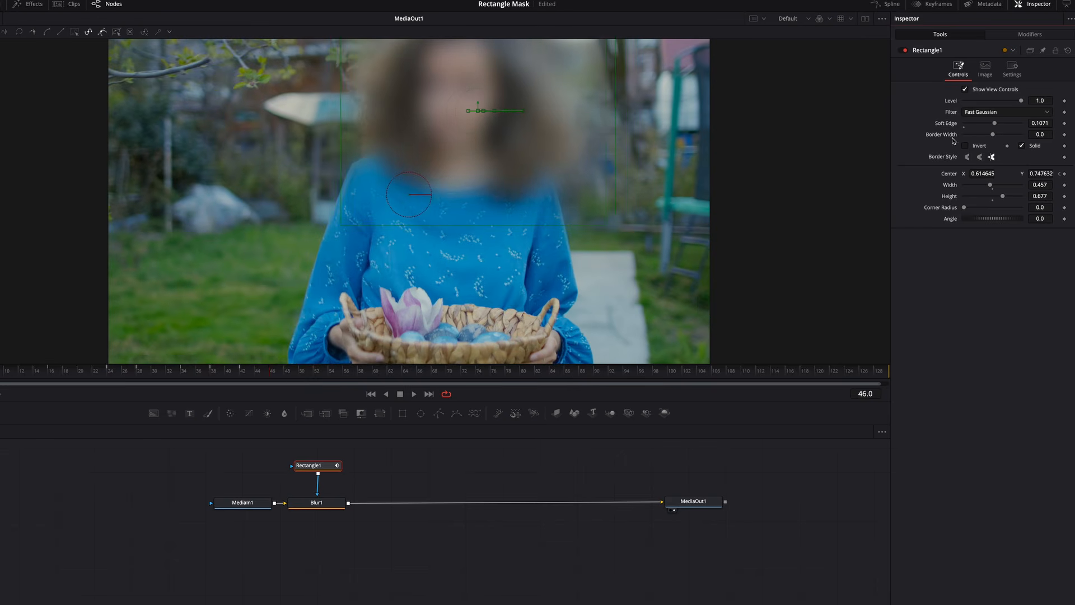
{"action": "left_click_drag", "start_coordinate": [270, 376], "coordinate": [317, 381]}
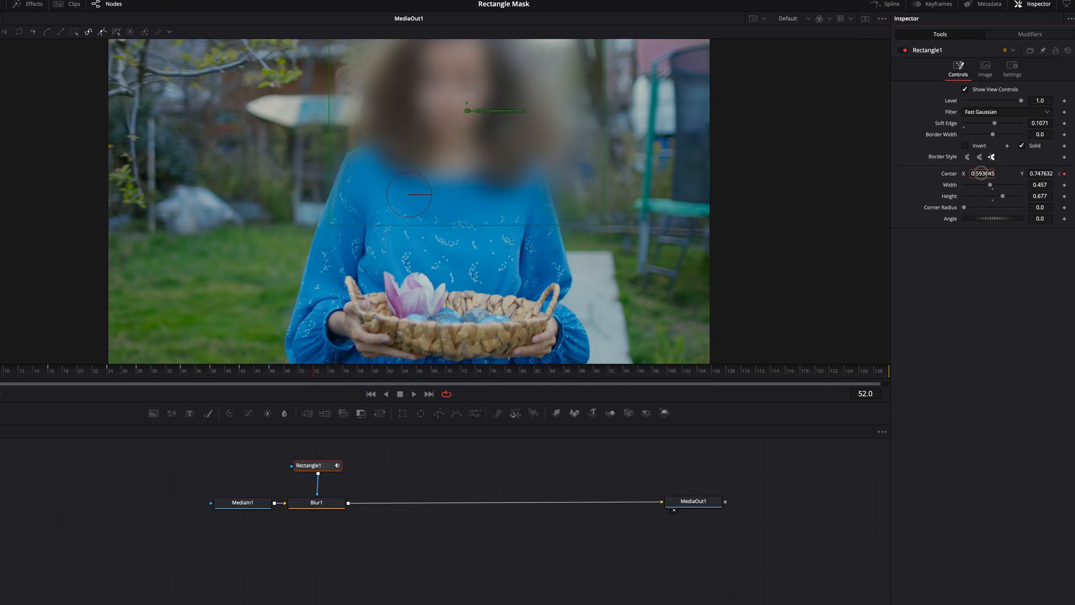
{"action": "left_click_drag", "start_coordinate": [312, 377], "coordinate": [490, 377]}
{"action": "left_click", "coordinate": [536, 372]}
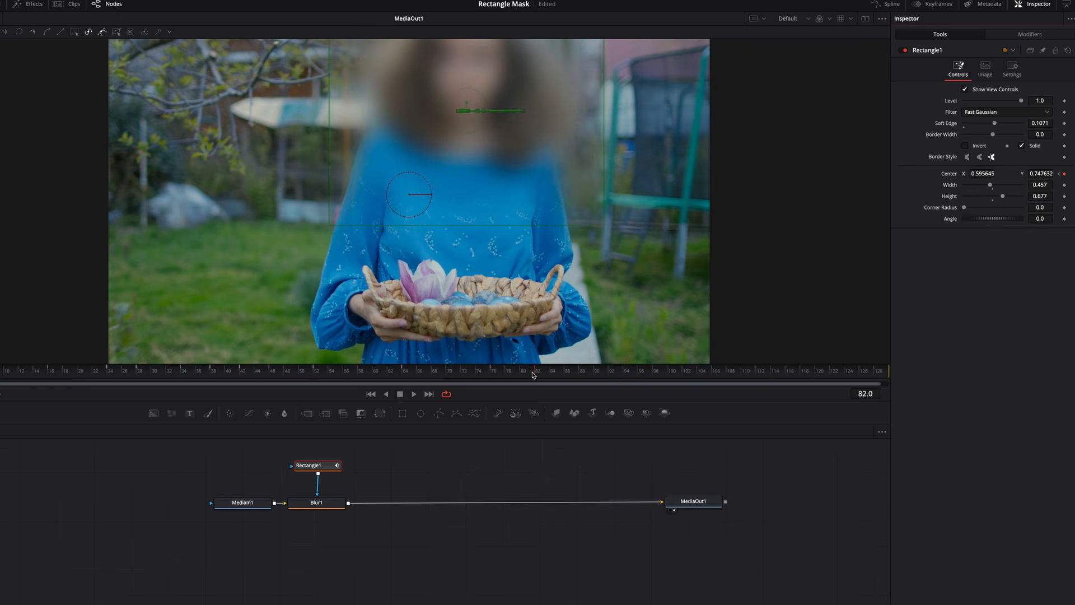
{"action": "left_click", "coordinate": [612, 373]}
{"action": "left_click", "coordinate": [653, 372]}
{"action": "left_click_drag", "start_coordinate": [694, 374], "coordinate": [894, 374]}
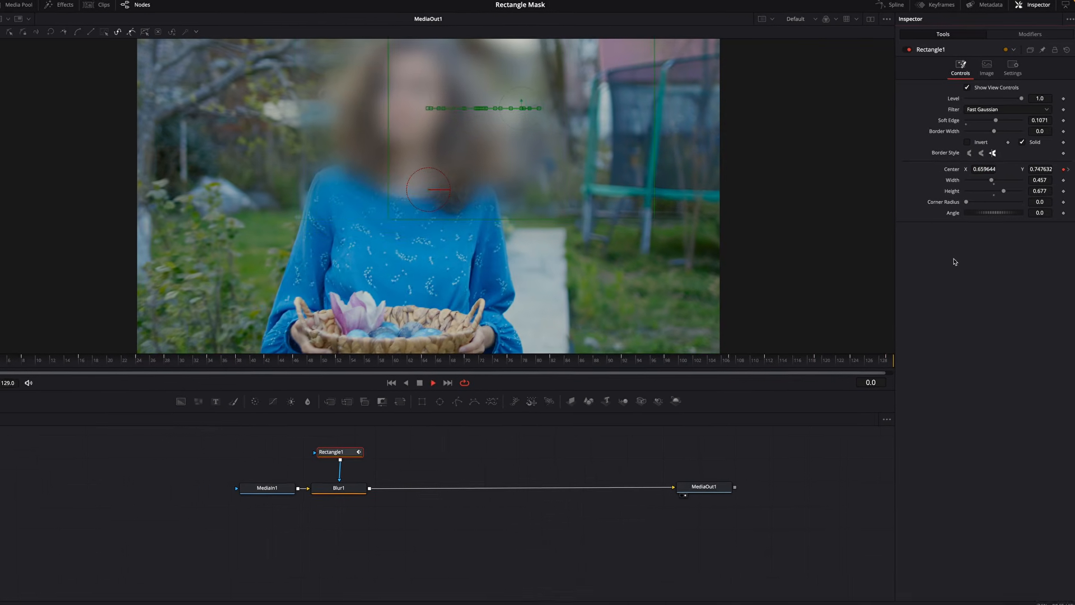
{"action": "key", "text": "space"}
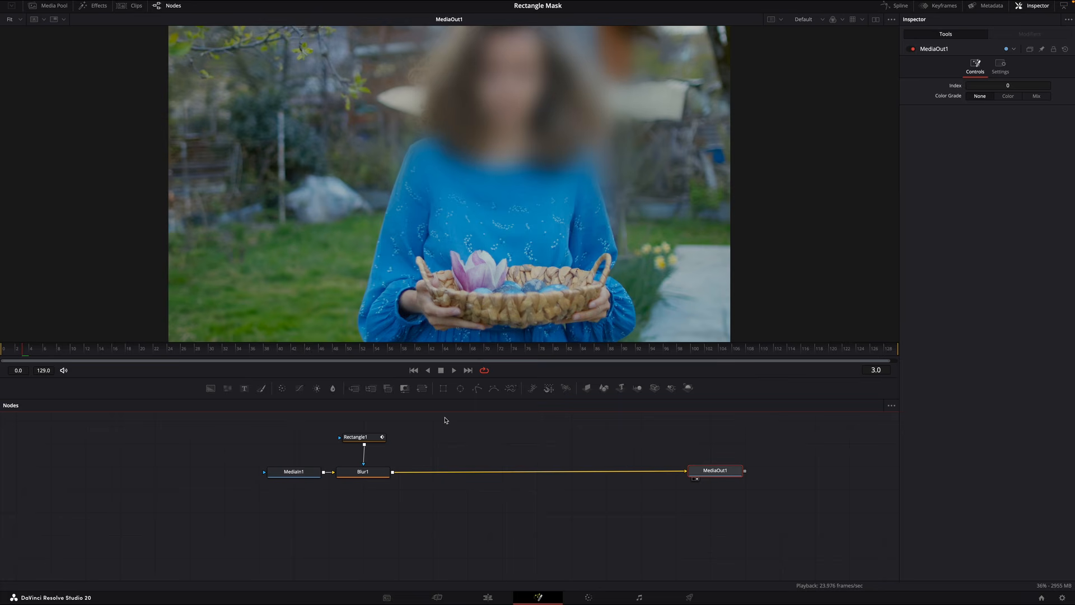
Delete the Blur1 node and add a black Background node and a Merge node in its place
{"action": "left_click", "coordinate": [361, 474]}
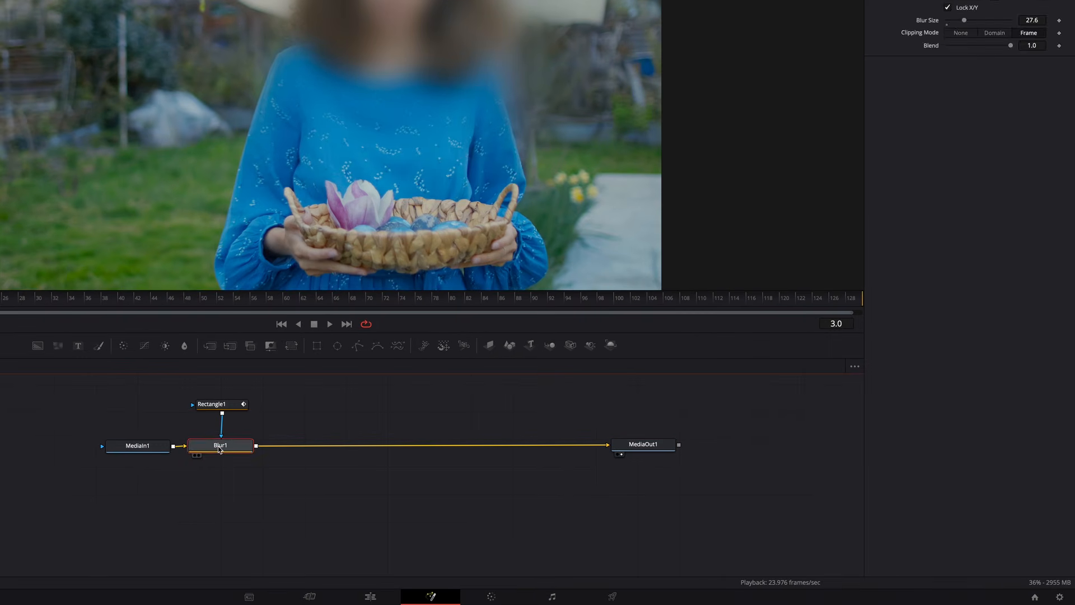
{"action": "key", "text": "Delete"}
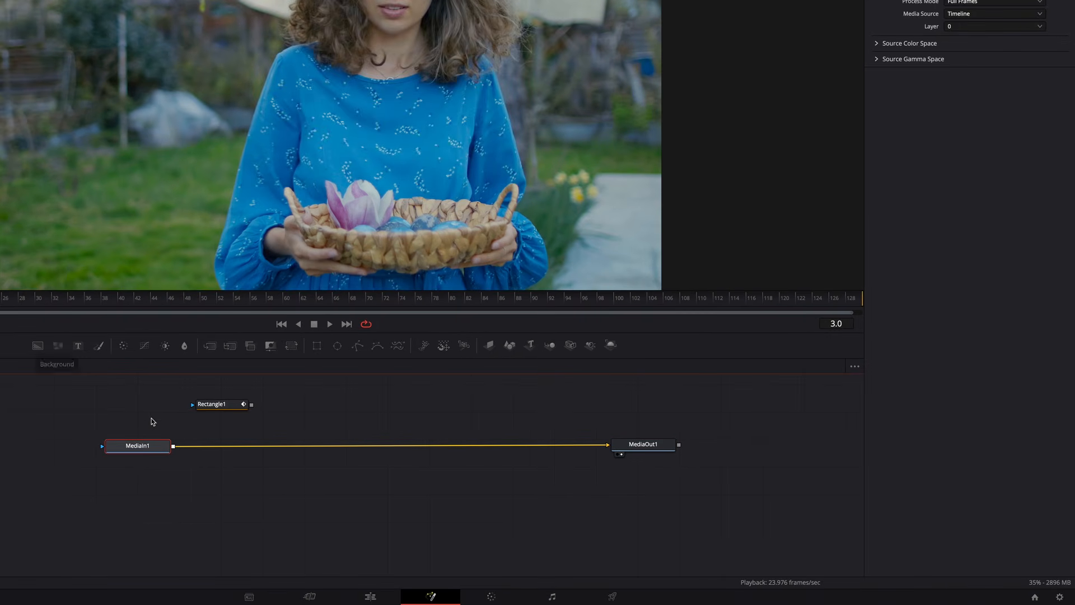
{"action": "left_click_drag", "start_coordinate": [36, 349], "coordinate": [260, 488]}
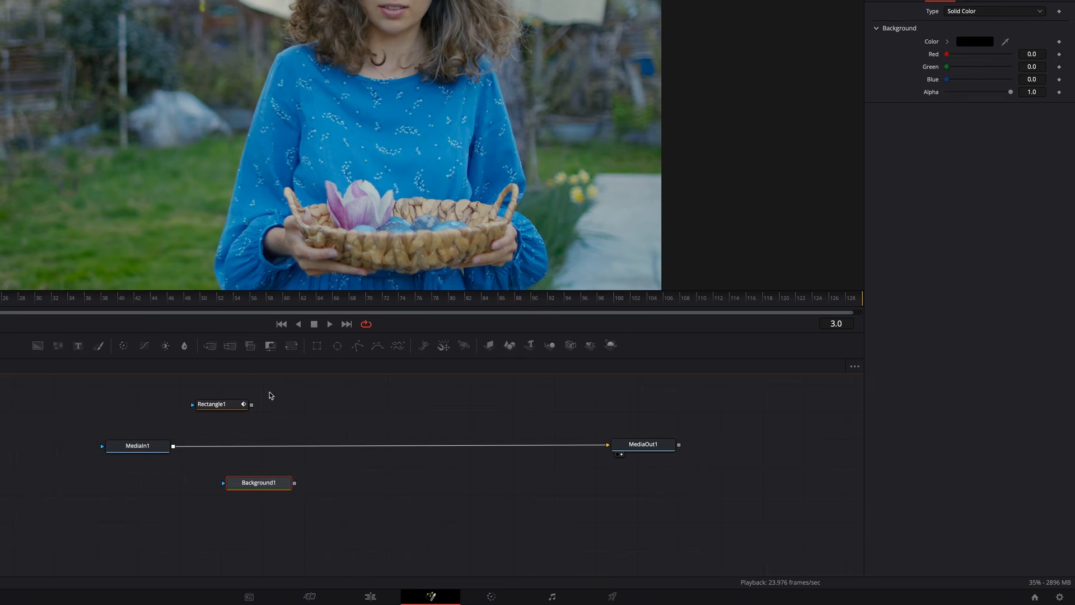
{"action": "left_click_drag", "start_coordinate": [210, 349], "coordinate": [301, 429]}
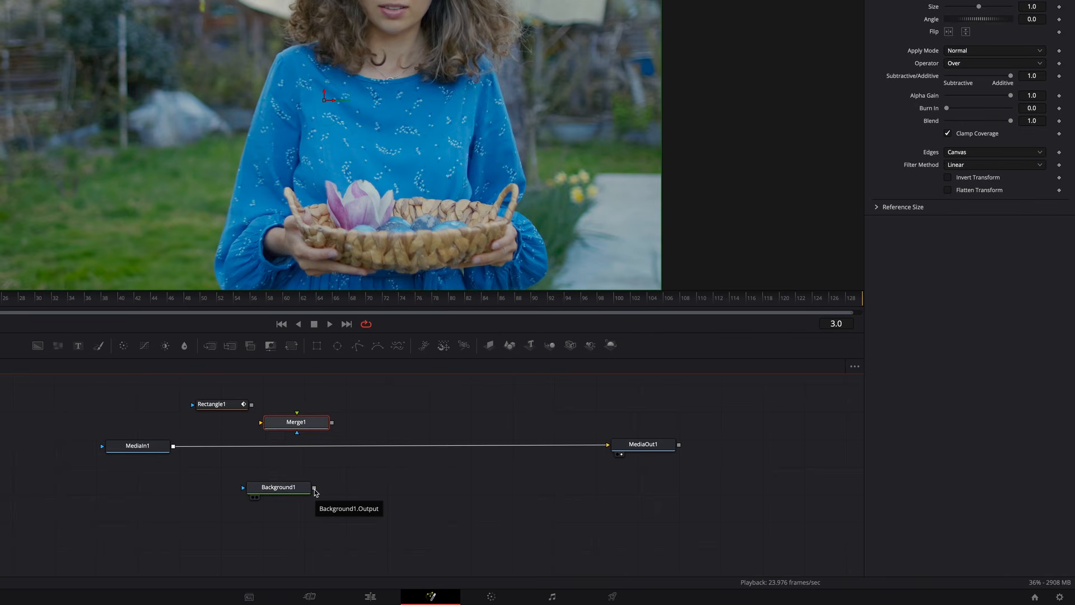
Wire Background1 as Merge1's background and MediaIn1 as its foreground, and feed Merge1 into MediaOut1
{"action": "left_click_drag", "start_coordinate": [314, 489], "coordinate": [260, 424]}
{"action": "left_click_drag", "start_coordinate": [287, 492], "coordinate": [301, 496]}
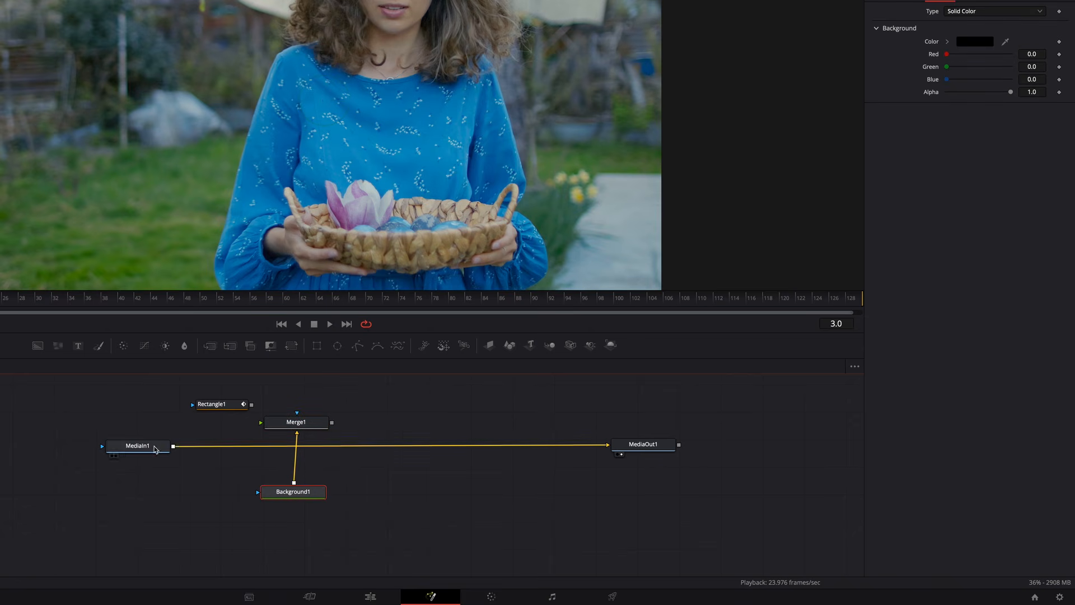
{"action": "left_click_drag", "start_coordinate": [605, 444], "coordinate": [470, 454]}
{"action": "left_click_drag", "start_coordinate": [173, 446], "coordinate": [278, 448]}
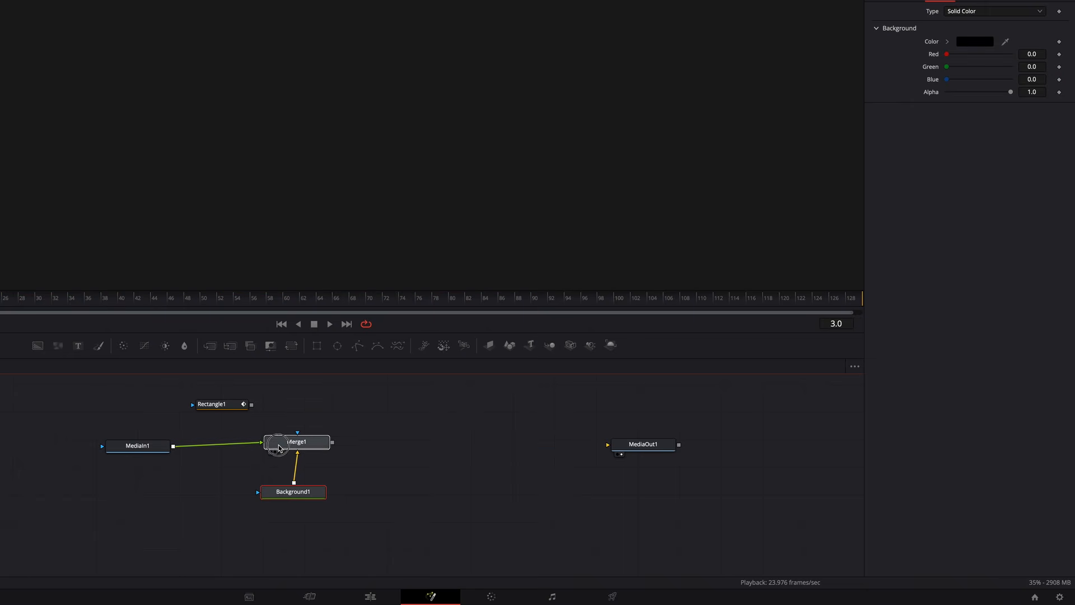
{"action": "left_click", "coordinate": [323, 450]}
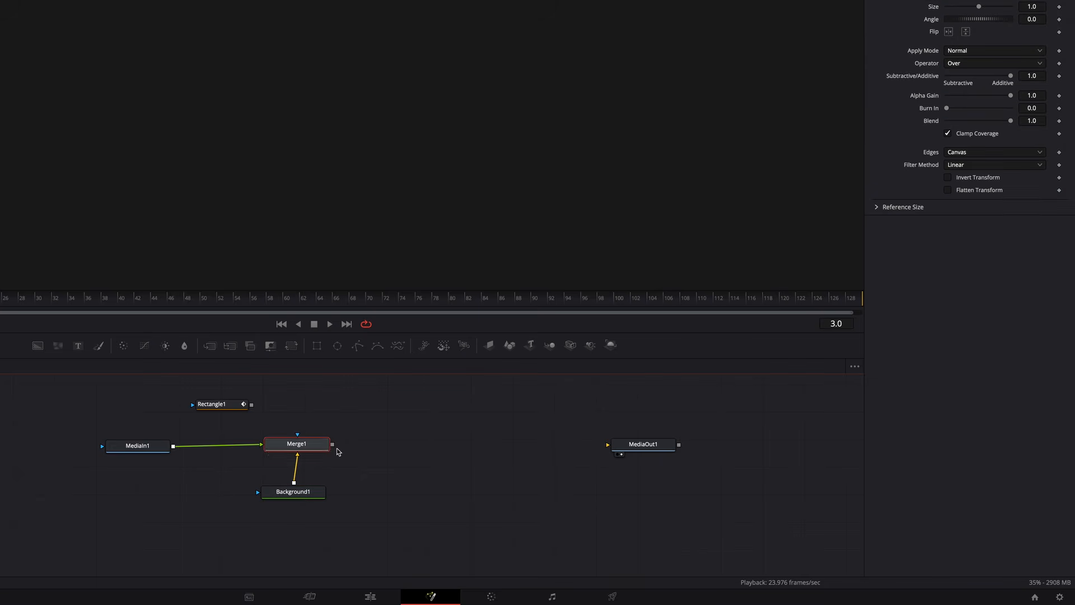
{"action": "left_click_drag", "start_coordinate": [333, 445], "coordinate": [609, 445]}
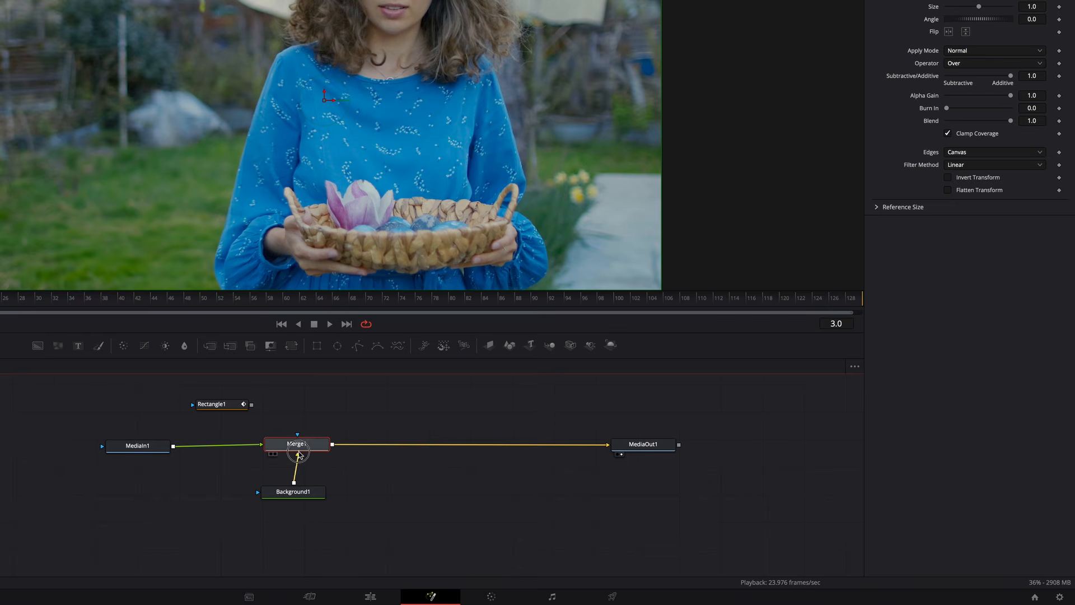
{"action": "left_click_drag", "start_coordinate": [304, 451], "coordinate": [300, 456]}
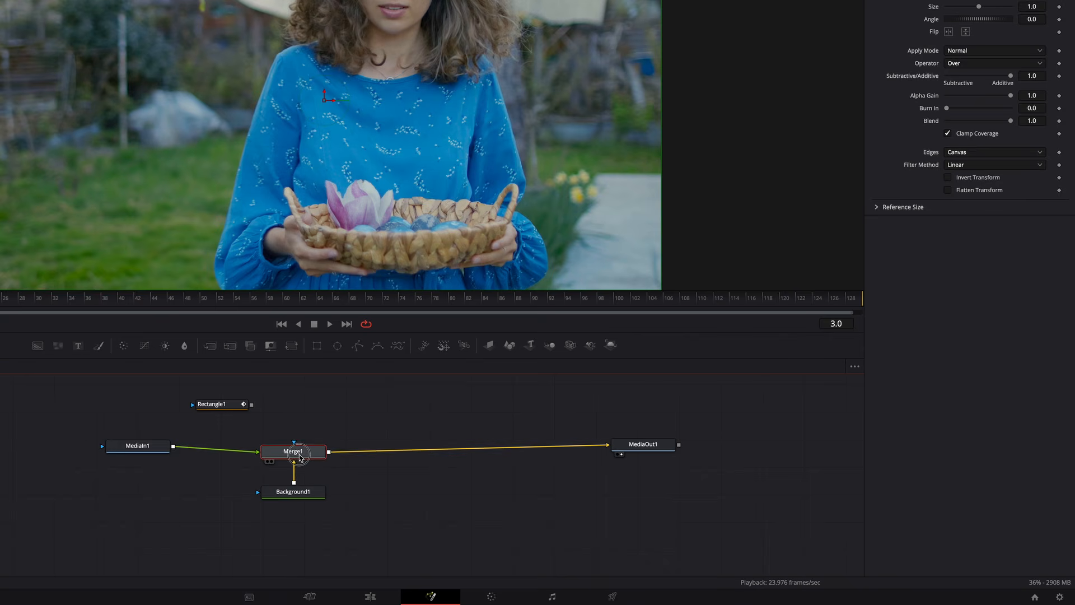
Connect a Rectangle mask to Merge1 and set its width to 1.0 and height to 0.685 for letterbox bars
{"action": "left_click_drag", "start_coordinate": [206, 404], "coordinate": [295, 439]}
{"action": "left_click_drag", "start_coordinate": [296, 529], "coordinate": [294, 537]}
{"action": "left_click_drag", "start_coordinate": [306, 496], "coordinate": [305, 501]}
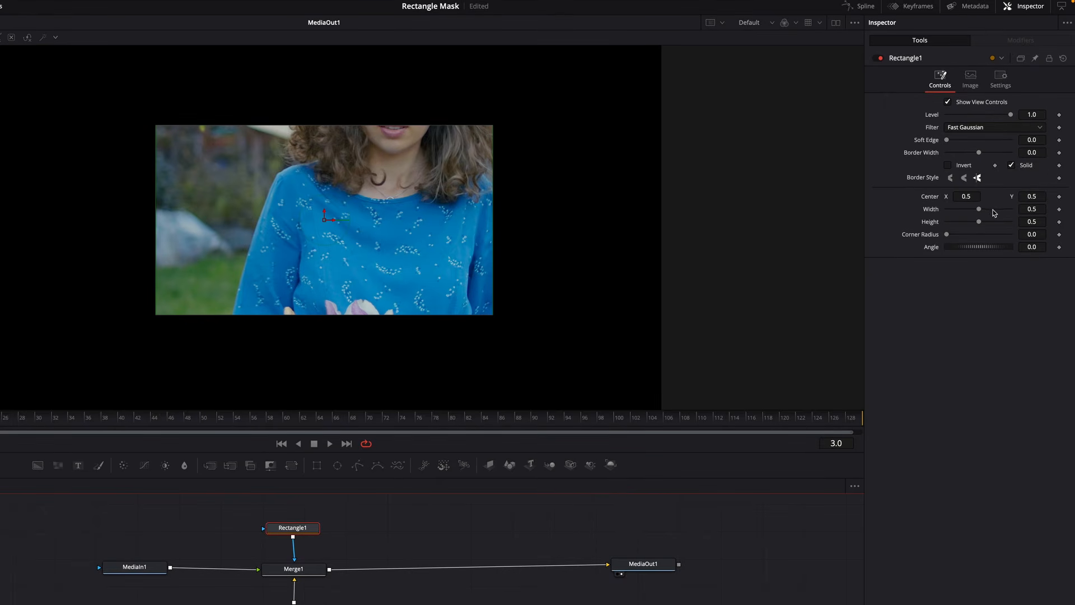
{"action": "left_click_drag", "start_coordinate": [979, 209], "coordinate": [1018, 213]}
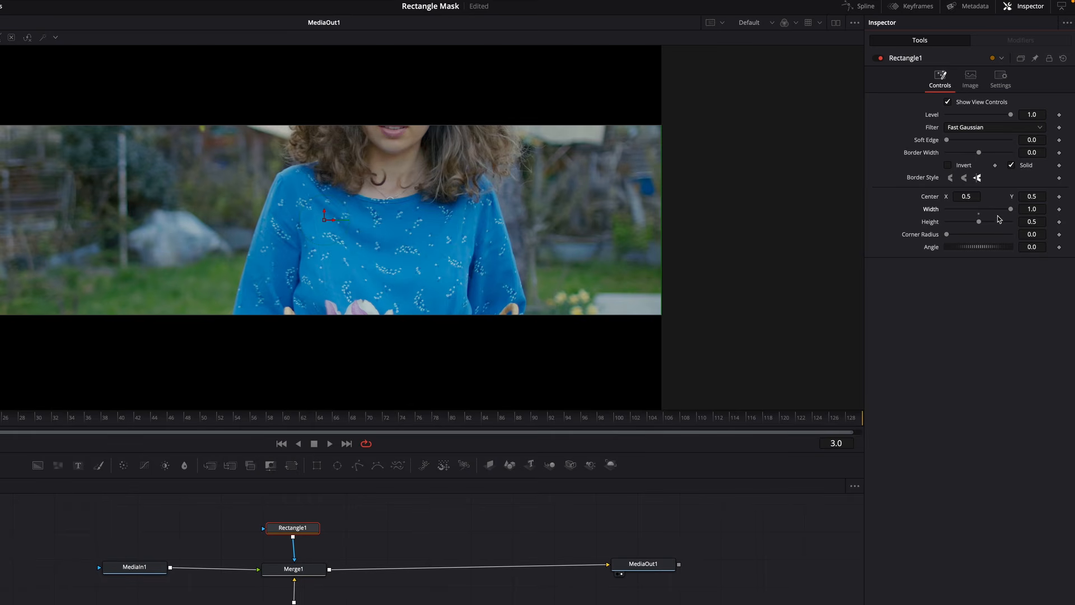
{"action": "left_click_drag", "start_coordinate": [980, 224], "coordinate": [990, 221]}
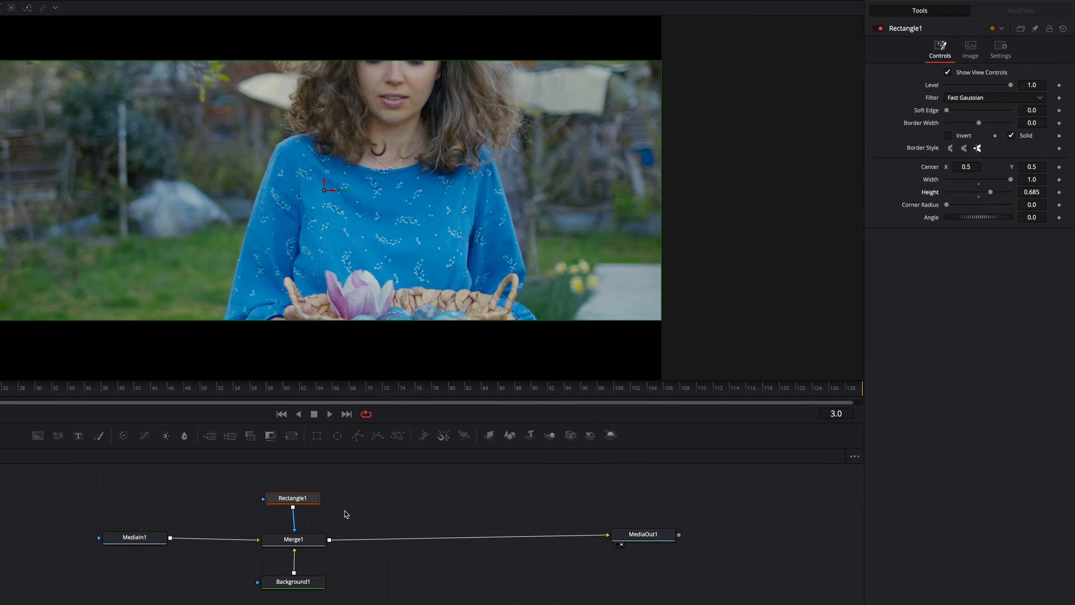
Insert a Transform node between MediaIn1 and Merge1 and line it up with MediaIn1 in the node graph
{"action": "left_click", "coordinate": [160, 539]}
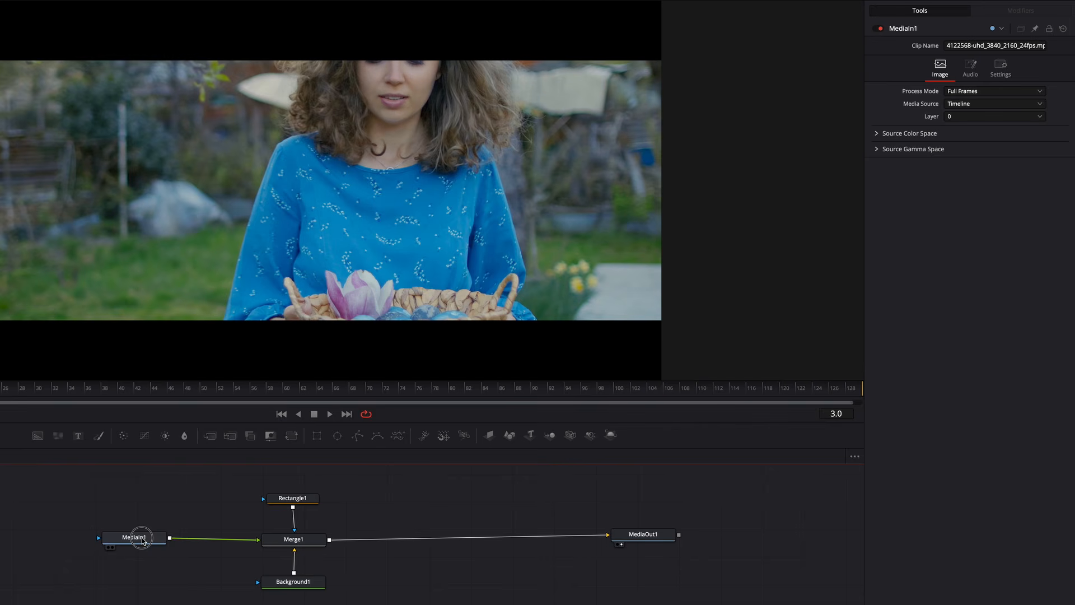
{"action": "left_click", "coordinate": [292, 436]}
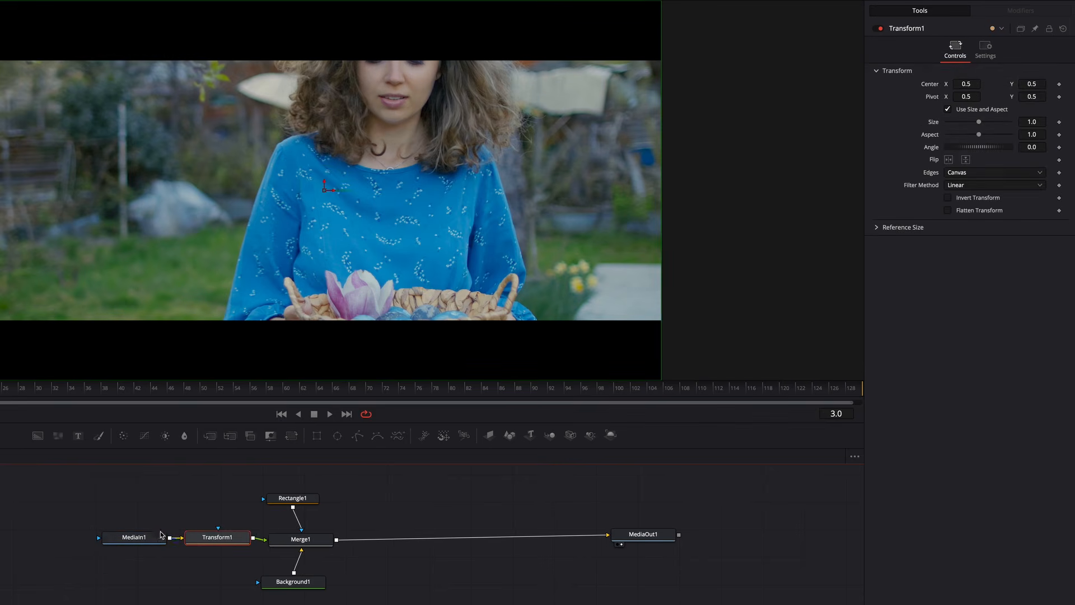
{"action": "left_click_drag", "start_coordinate": [186, 510], "coordinate": [140, 533]}
{"action": "left_click_drag", "start_coordinate": [216, 540], "coordinate": [204, 540]}
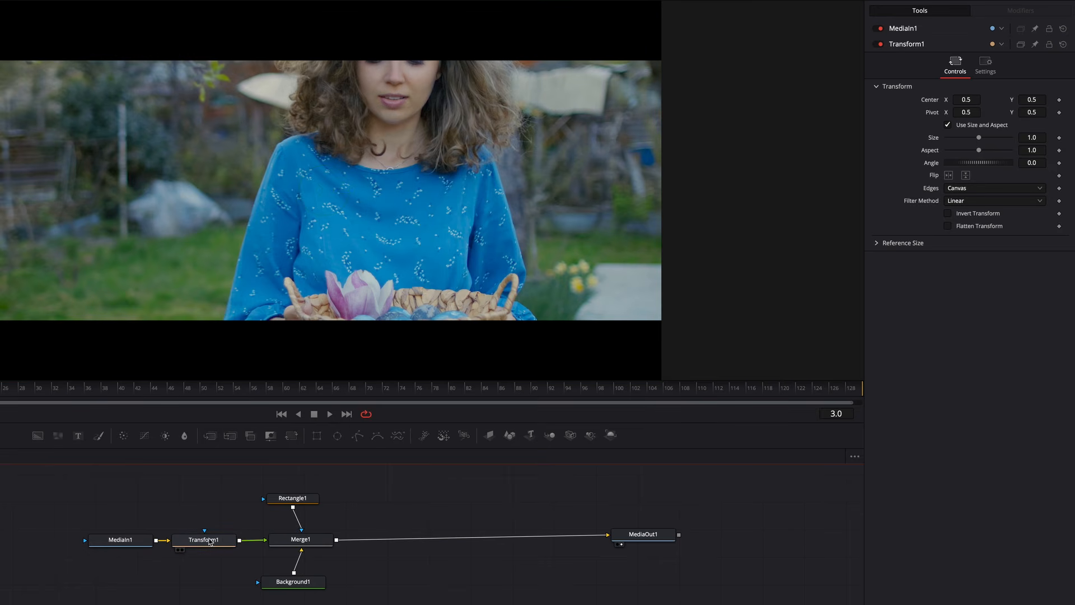
Lower Transform1's center Y to bring the woman's face between the bars, and set Rectangle1's soft edge to 0.0425
{"action": "left_click", "coordinate": [203, 541]}
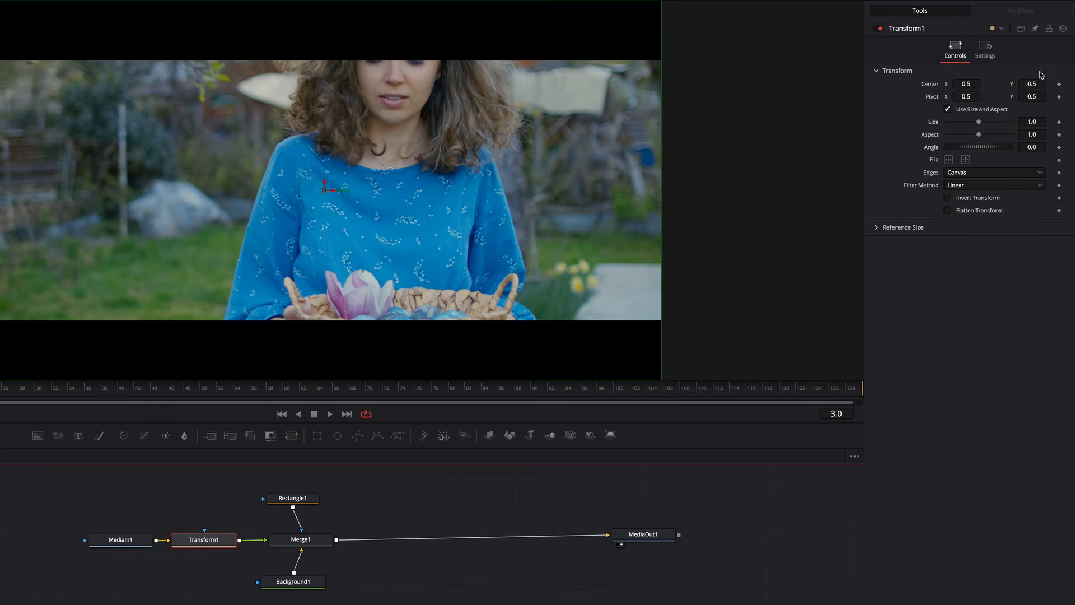
{"action": "left_click_drag", "start_coordinate": [1037, 84], "coordinate": [959, 94]}
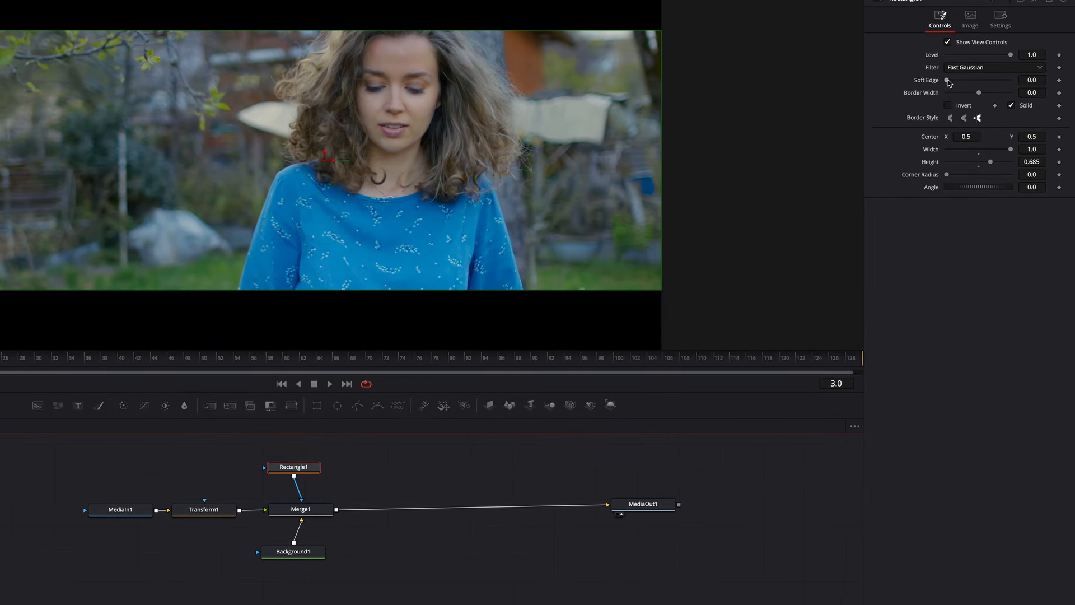
{"action": "left_click_drag", "start_coordinate": [949, 83], "coordinate": [963, 90]}
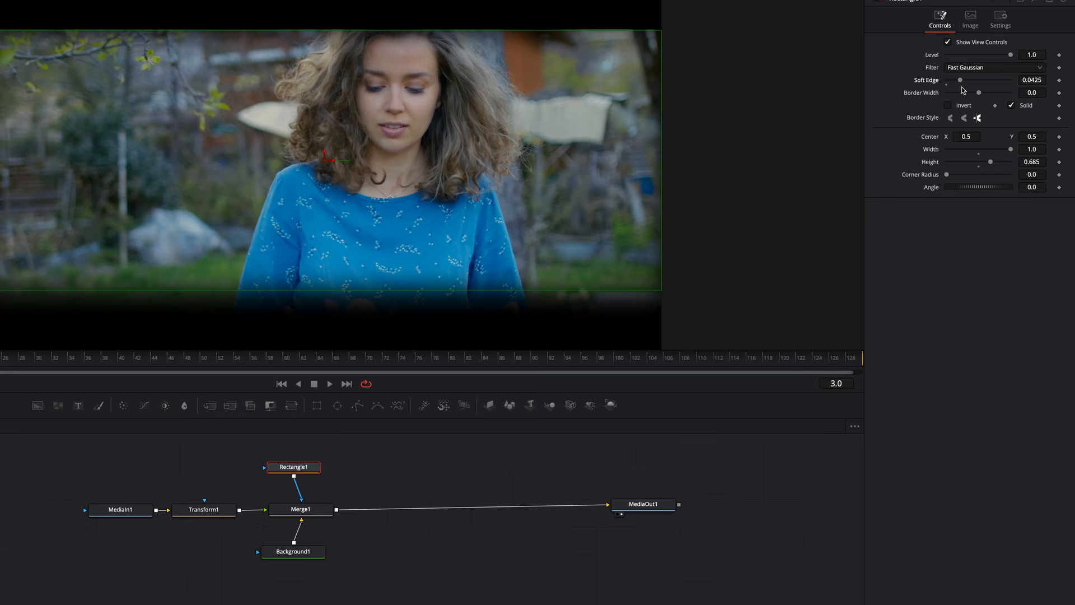
Delete every node except MediaOut1 and add a Text node, a black Background node and a Merge node
{"action": "left_click_drag", "start_coordinate": [101, 449], "coordinate": [340, 593]}
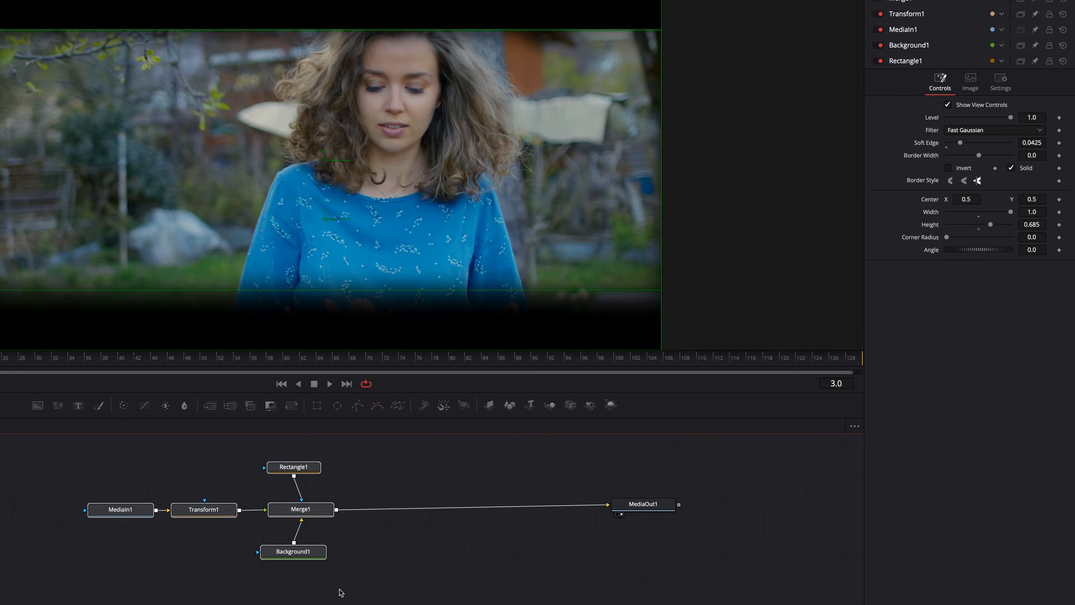
{"action": "key", "text": "Delete"}
{"action": "left_click_drag", "start_coordinate": [79, 405], "coordinate": [324, 488]}
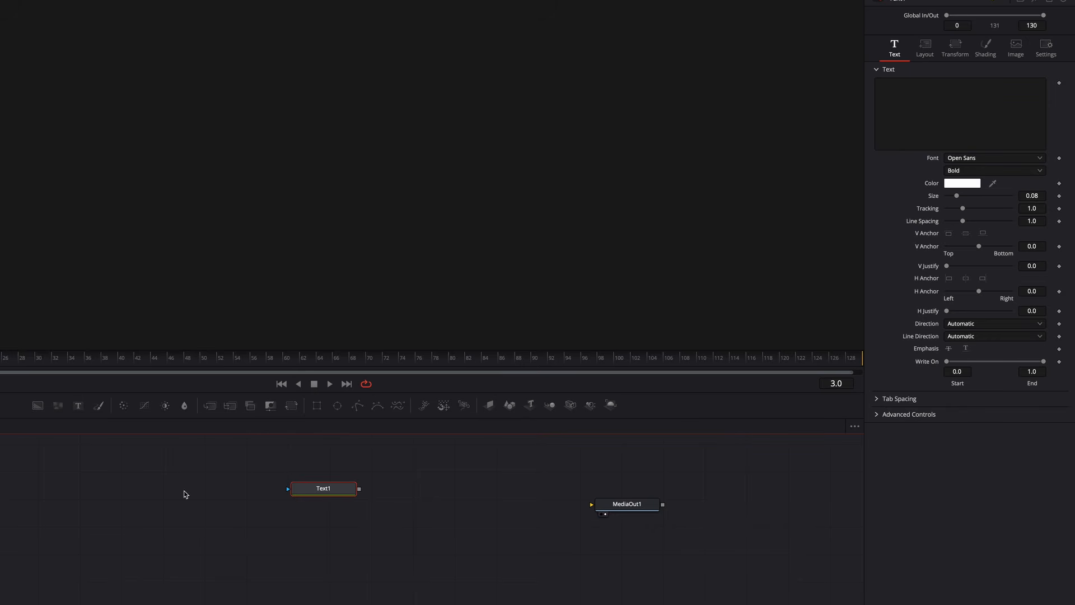
{"action": "left_click_drag", "start_coordinate": [38, 405], "coordinate": [241, 526]}
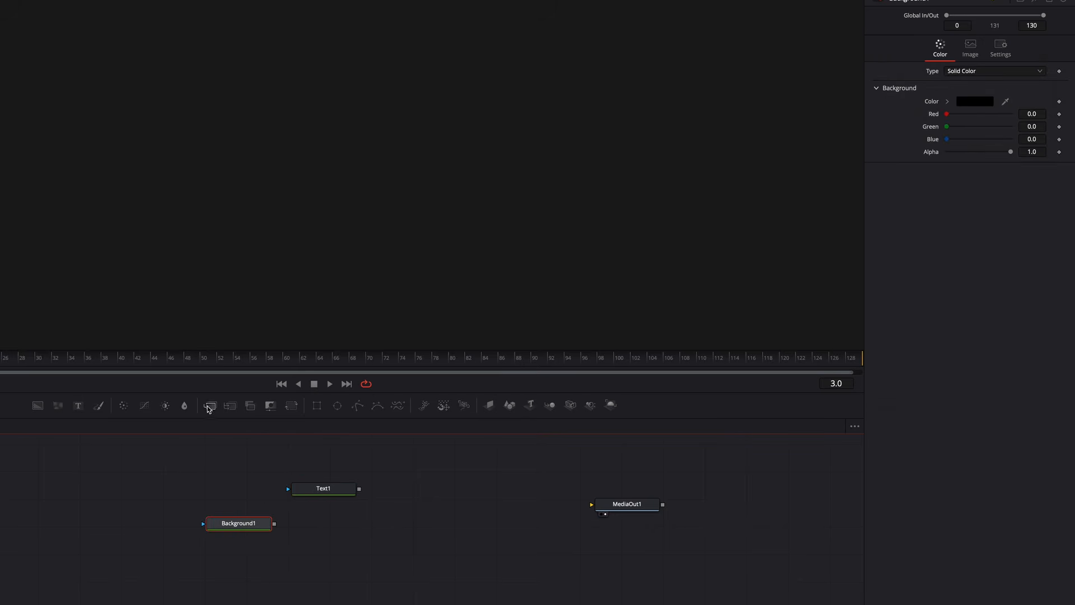
{"action": "left_click_drag", "start_coordinate": [209, 407], "coordinate": [343, 522]}
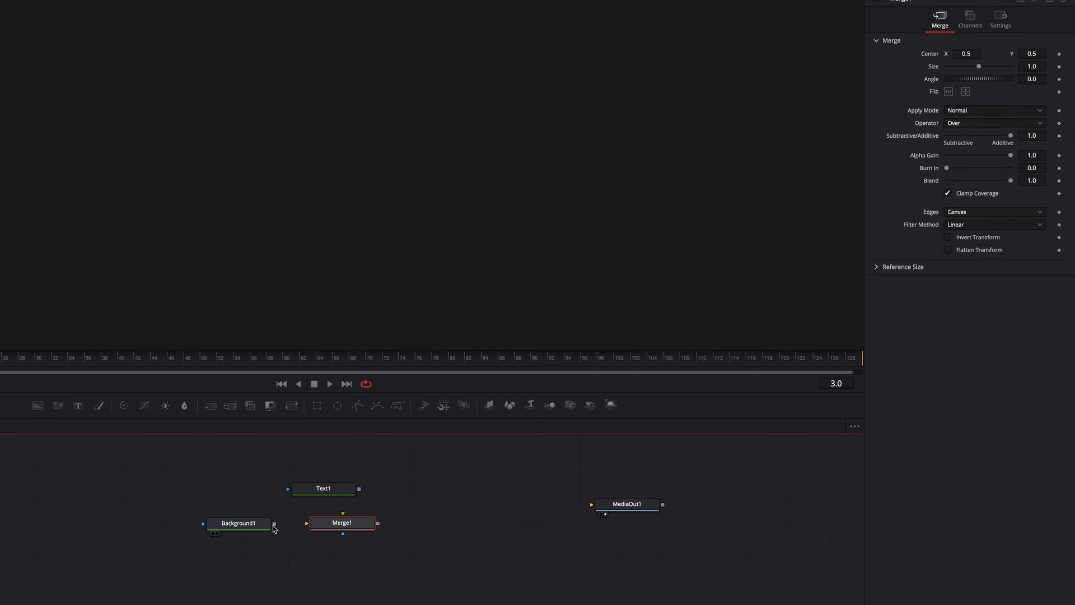
Wire Background1 as Merge1's background and Text1 as its foreground, and feed Merge1 into MediaOut1
{"action": "left_click_drag", "start_coordinate": [274, 525], "coordinate": [308, 523]}
{"action": "left_click_drag", "start_coordinate": [359, 491], "coordinate": [634, 519]}
{"action": "left_click", "coordinate": [360, 491]}
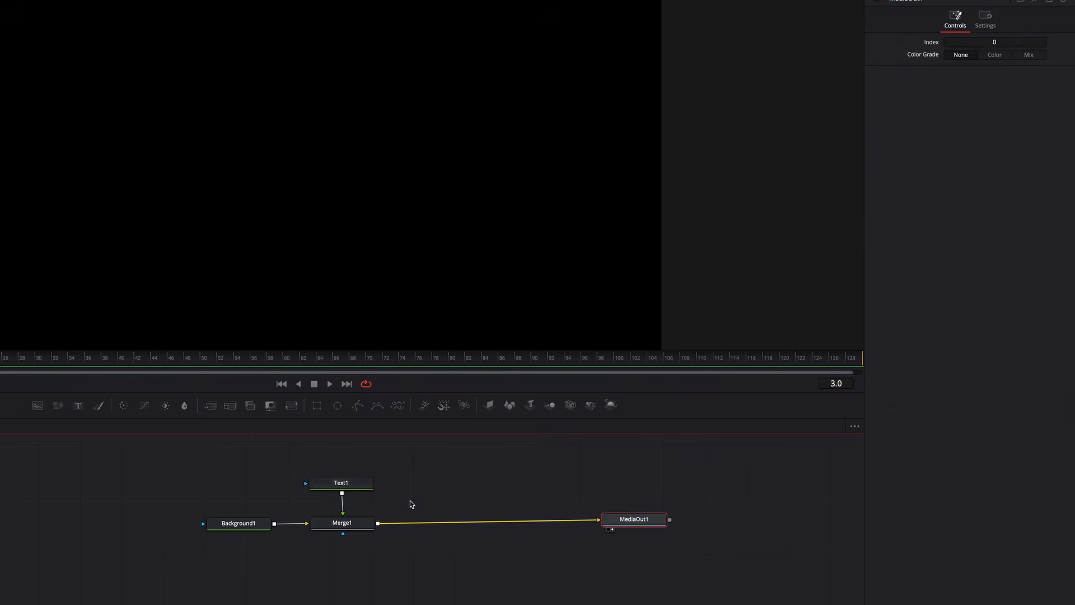
Enter "FUSION" as Text1's text and enlarge it to roughly twice its size
{"action": "left_click", "coordinate": [353, 488]}
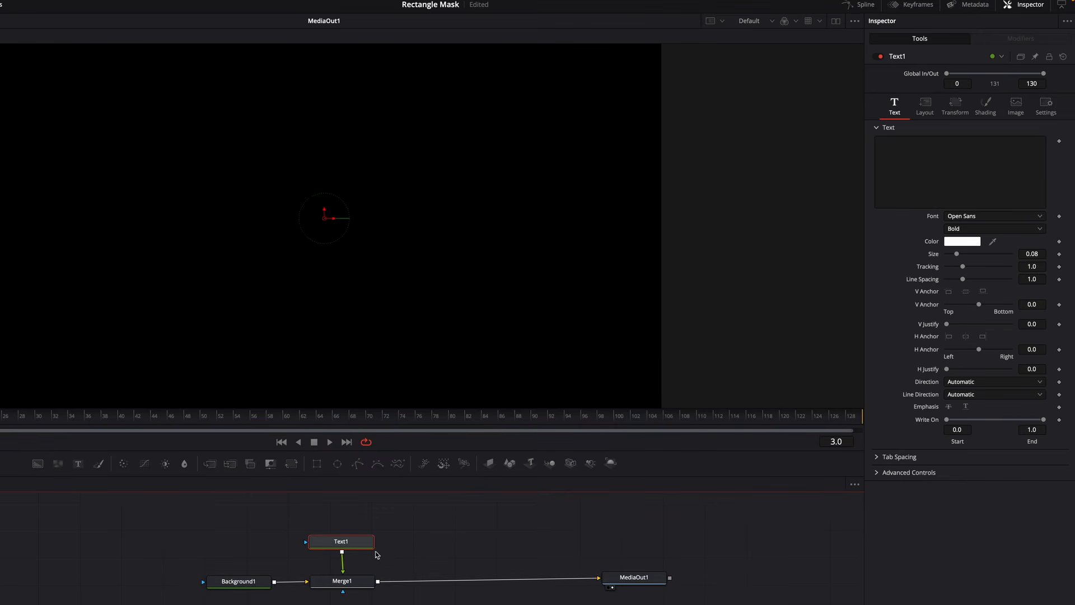
{"action": "left_click", "coordinate": [912, 184]}
{"action": "type", "text": "F"}
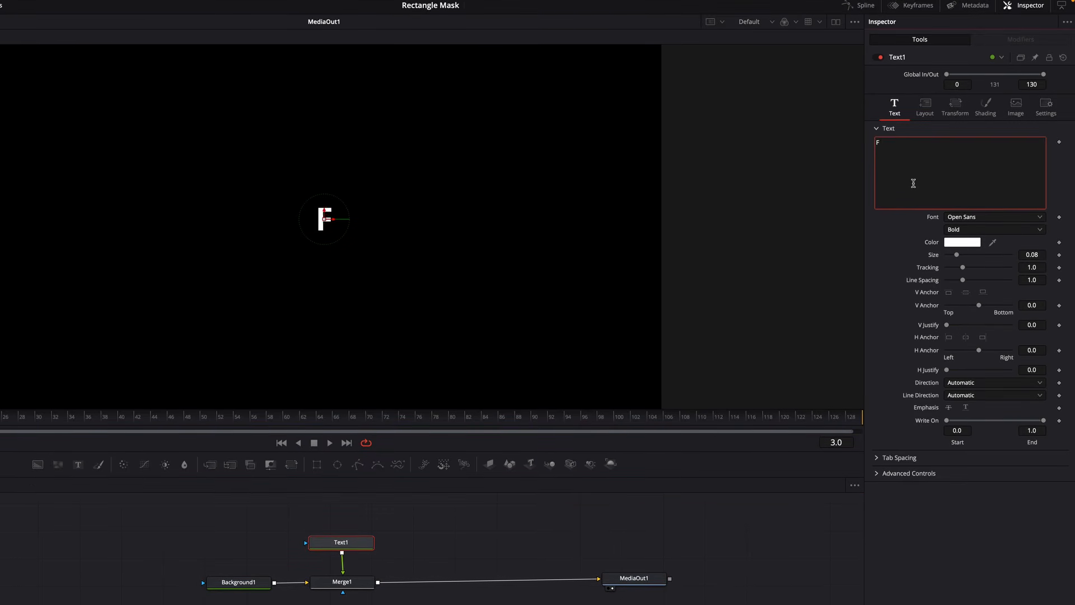
{"action": "type", "text": "USION"}
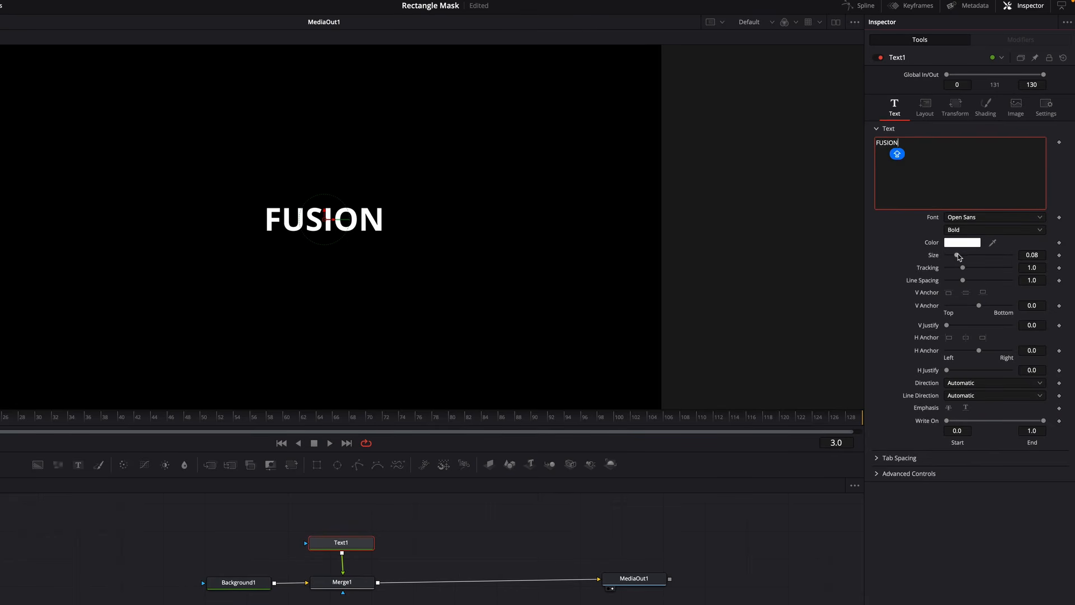
{"action": "left_click_drag", "start_coordinate": [958, 256], "coordinate": [970, 259]}
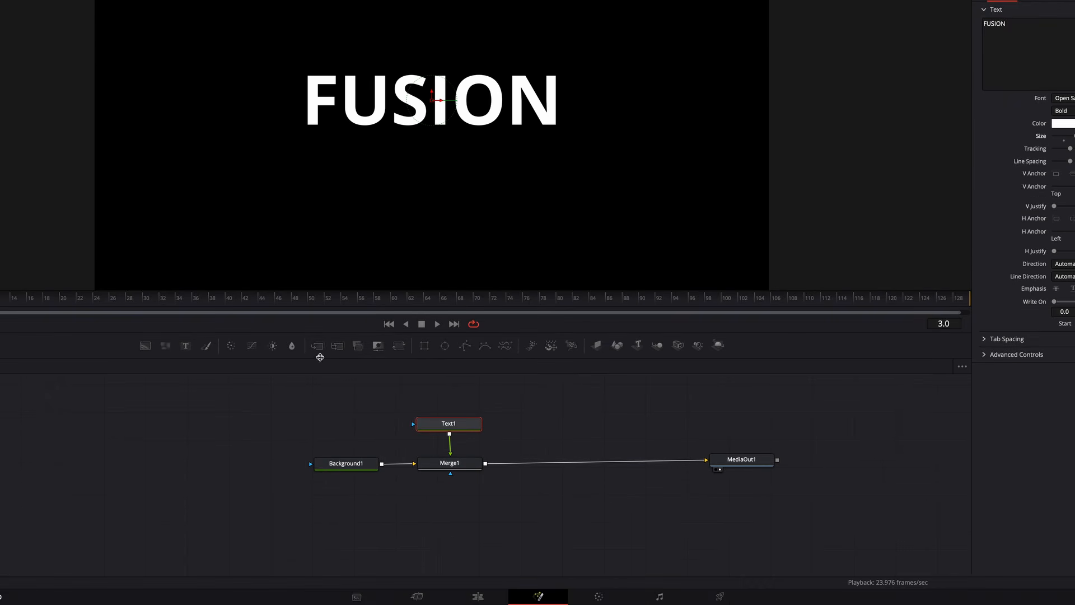
Add a Rectangle mask below Merge1 and connect it to Merge1's mask input
{"action": "left_click_drag", "start_coordinate": [424, 347], "coordinate": [450, 474]}
{"action": "left_click_drag", "start_coordinate": [460, 513], "coordinate": [464, 511]}
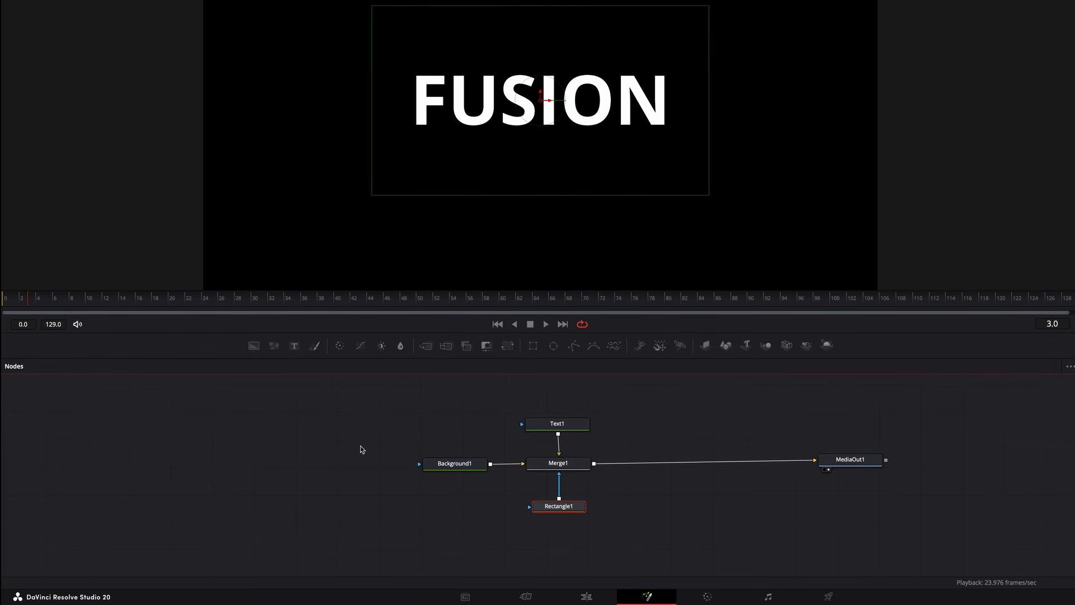
Keyframe the Rectangle mask's center X from 0.027 at frame 0 to the middle of the frame at frame 30
{"action": "left_click_drag", "start_coordinate": [28, 299], "coordinate": [2, 299]}
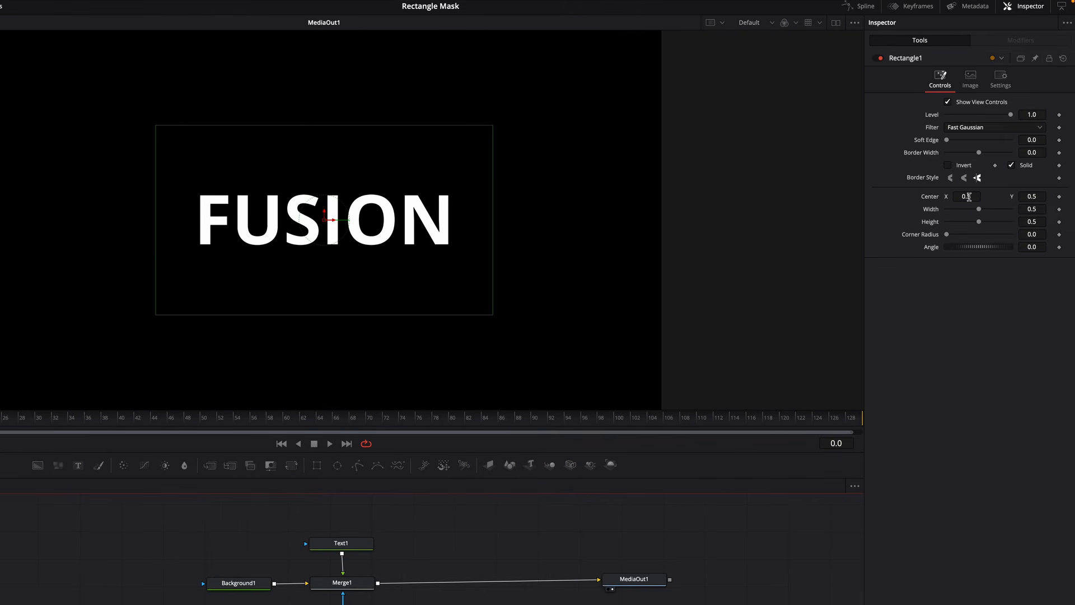
{"action": "left_click_drag", "start_coordinate": [967, 196], "coordinate": [726, 206]}
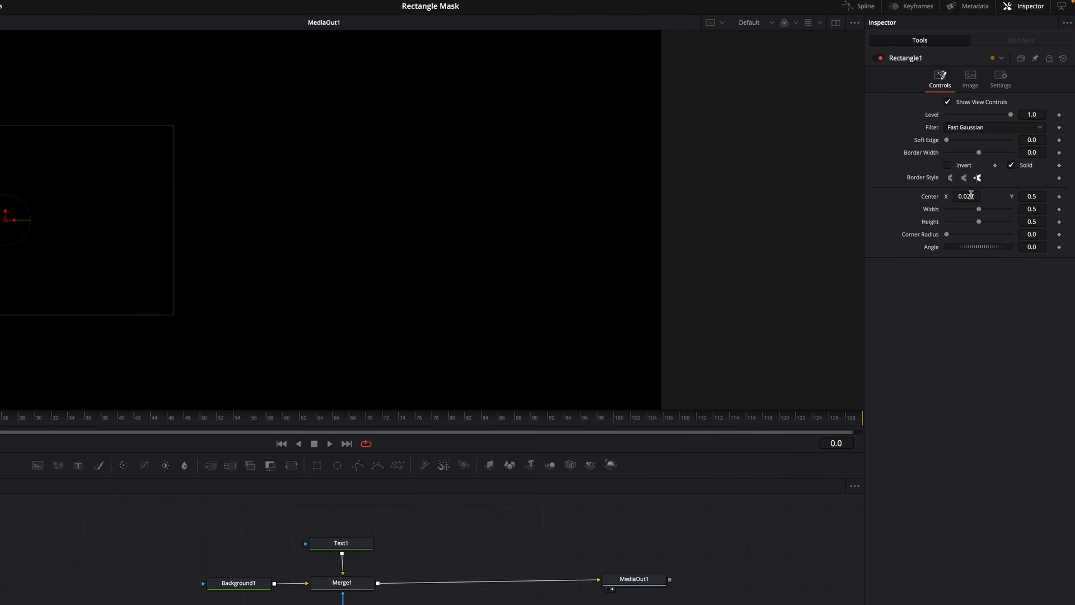
{"action": "left_click", "coordinate": [1058, 197]}
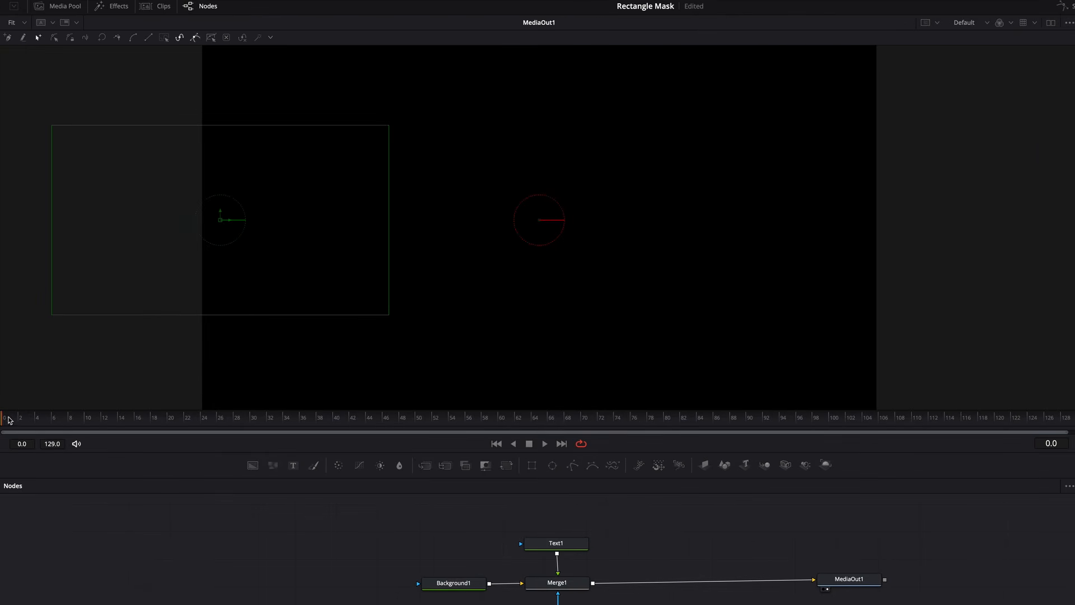
{"action": "left_click_drag", "start_coordinate": [2, 421], "coordinate": [252, 473]}
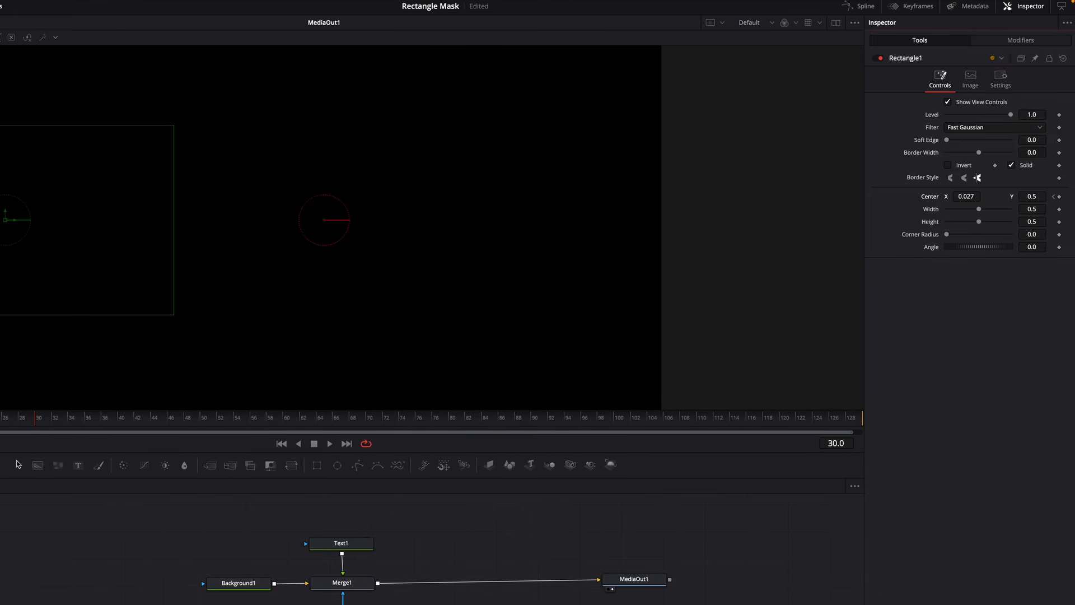
{"action": "mouse_move", "coordinate": [964, 195]}
{"action": "left_mouse_down"}
{"action": "mouse_move", "coordinate": [1026, 199]}
{"action": "mouse_move", "coordinate": [434, 204]}
{"action": "mouse_move", "coordinate": [570, 216]}
{"action": "mouse_move", "coordinate": [970, 201]}
{"action": "left_mouse_up"}
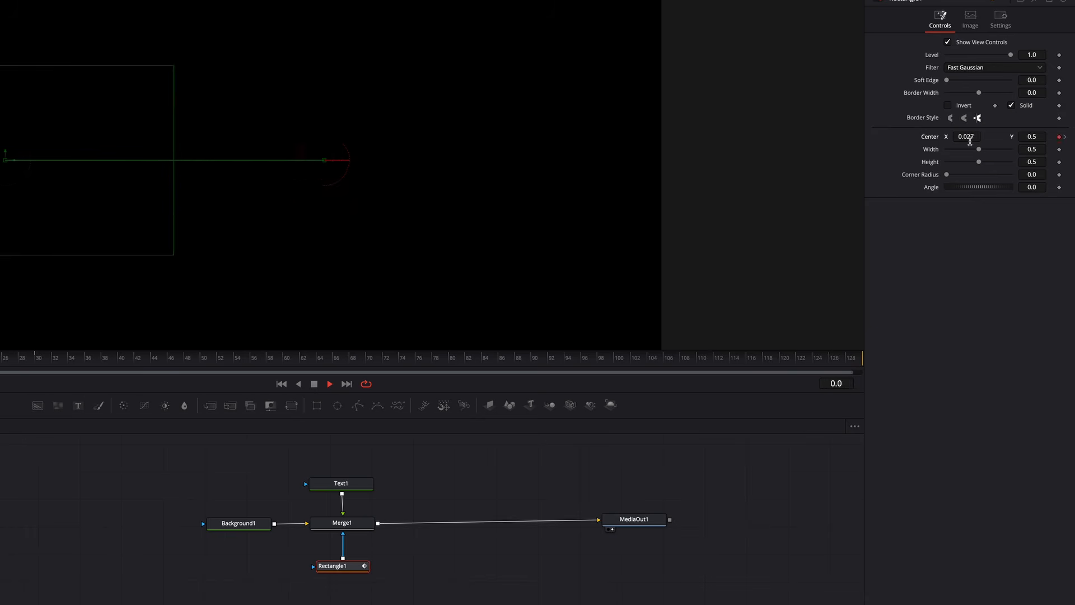